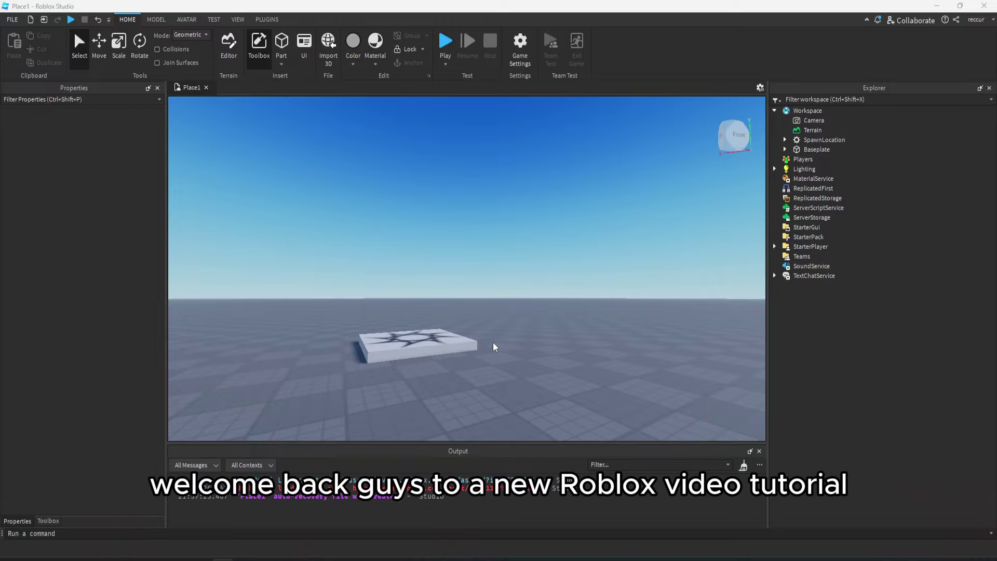
pyautogui.moveTo(522, 319); pyautogui.dragTo(522, 319, button='right')
pyautogui.press('w')
pyautogui.press('w')
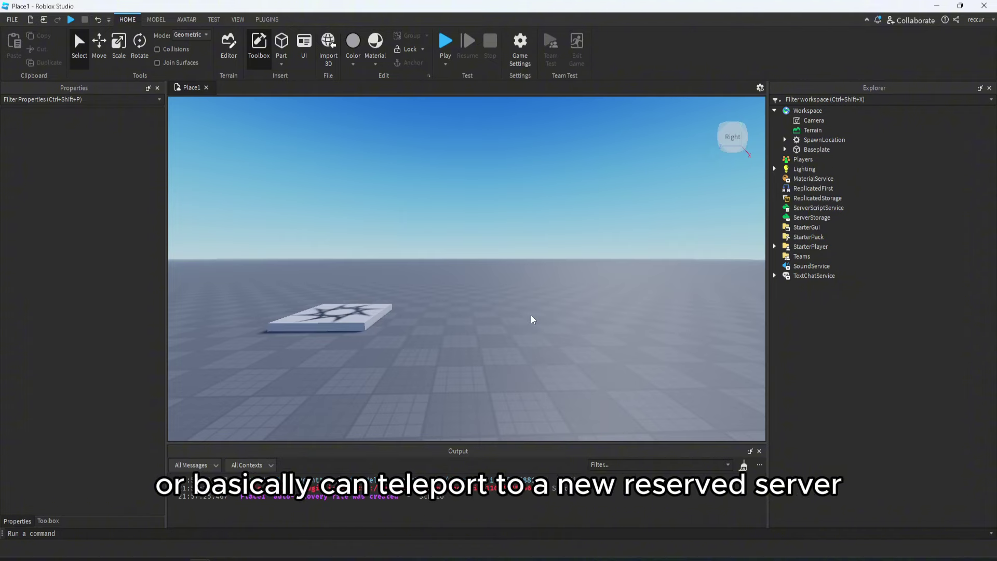
pyautogui.moveTo(530, 315); pyautogui.dragTo(528, 315, button='right')
pyautogui.press('w')
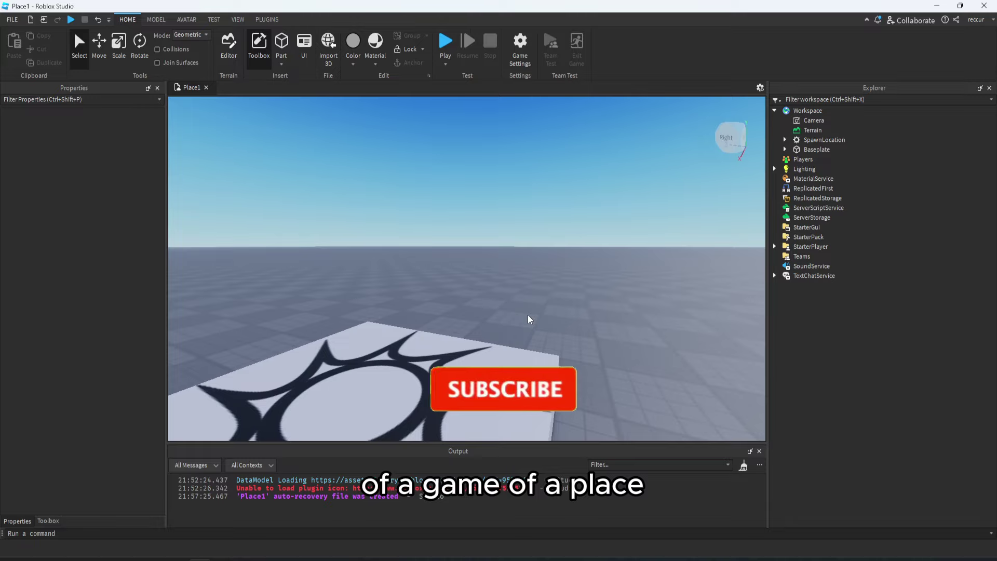
pyautogui.moveTo(529, 315); pyautogui.dragTo(530, 309, button='right')
pyautogui.press('s')
pyautogui.press('a')
pyautogui.press('w')
pyautogui.press('d')
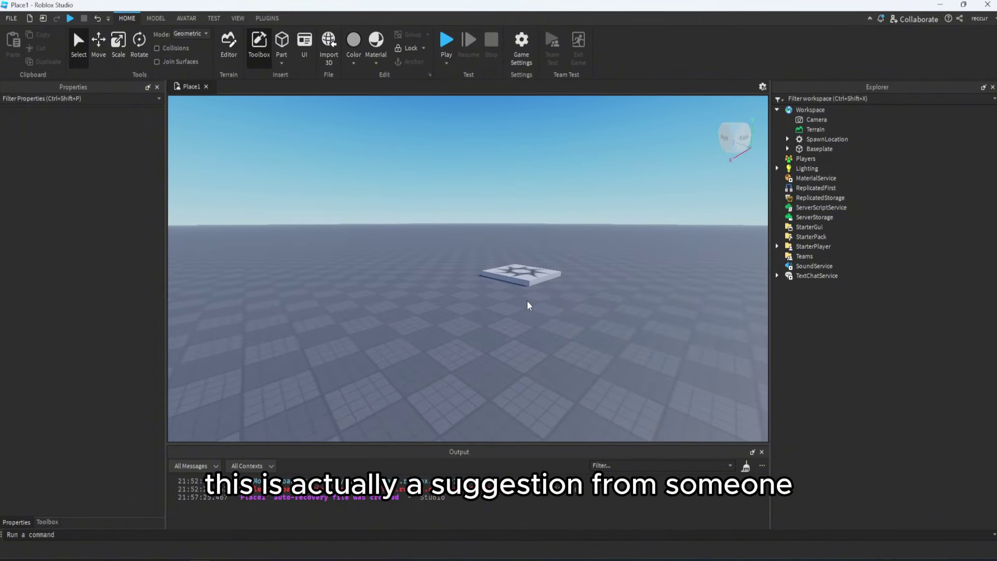
pyautogui.moveTo(527, 300); pyautogui.dragTo(534, 295, button='right')
pyautogui.press('w')
pyautogui.press('w')
pyautogui.press('w')
pyautogui.moveTo(535, 232); pyautogui.dragTo(534, 234, button='right')
pyautogui.press('e')
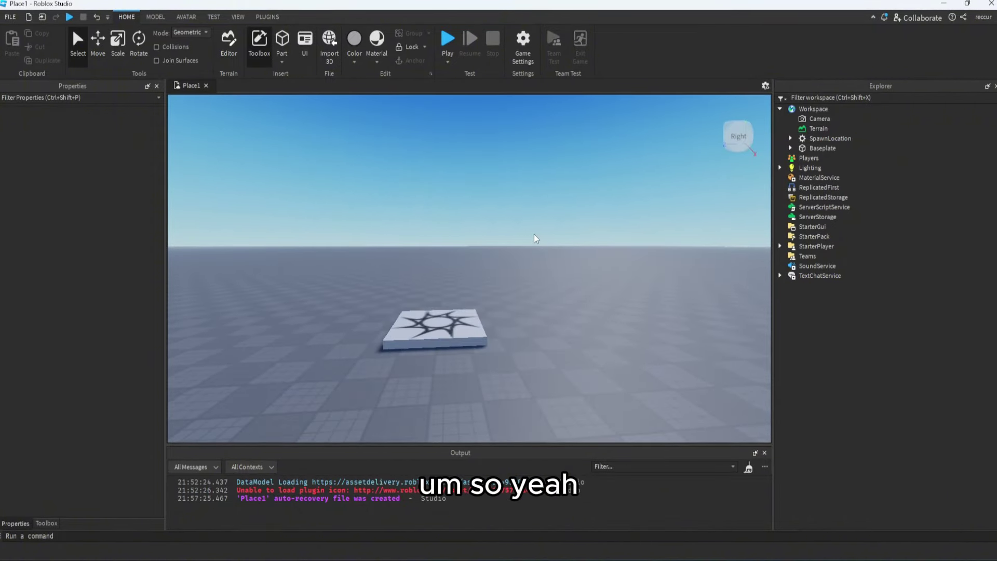
pyautogui.scroll(-4, 532, 234)
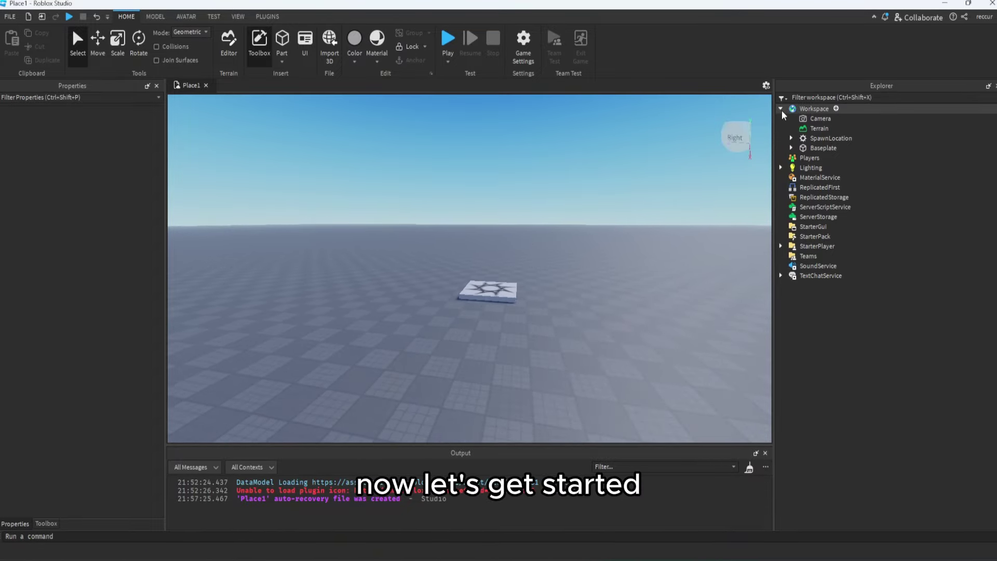
pyautogui.click(781, 109)
pyautogui.click(826, 167)
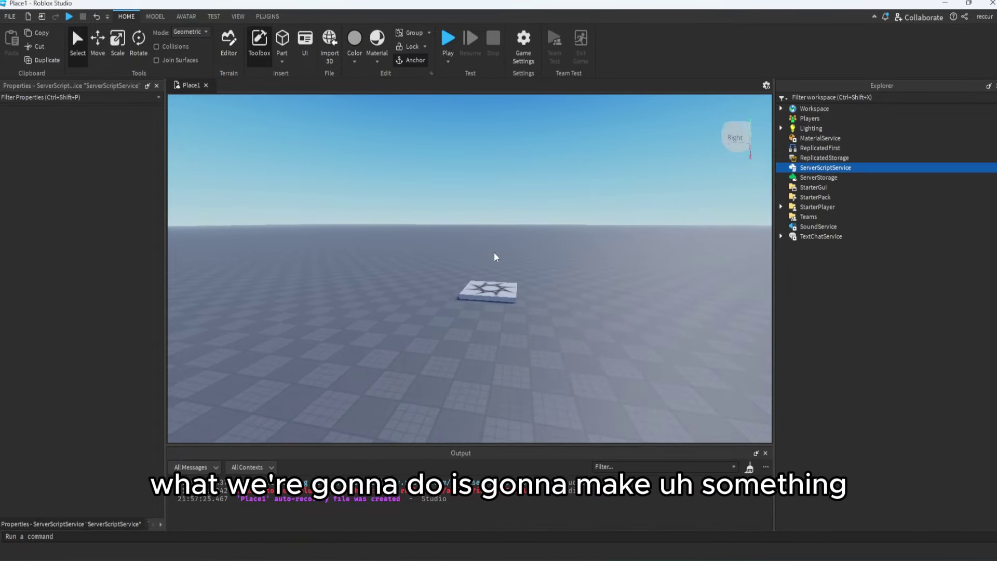
pyautogui.scroll(2, 494, 256)
pyautogui.scroll(5, 494, 252)
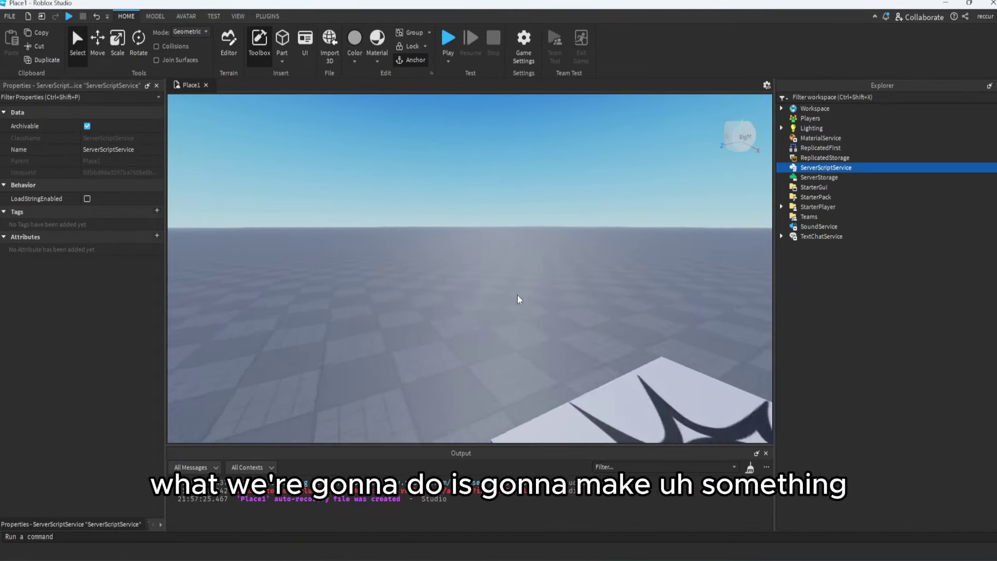
pyautogui.moveTo(473, 277); pyautogui.dragTo(473, 278, button='right')
pyautogui.scroll(-3, 473, 277)
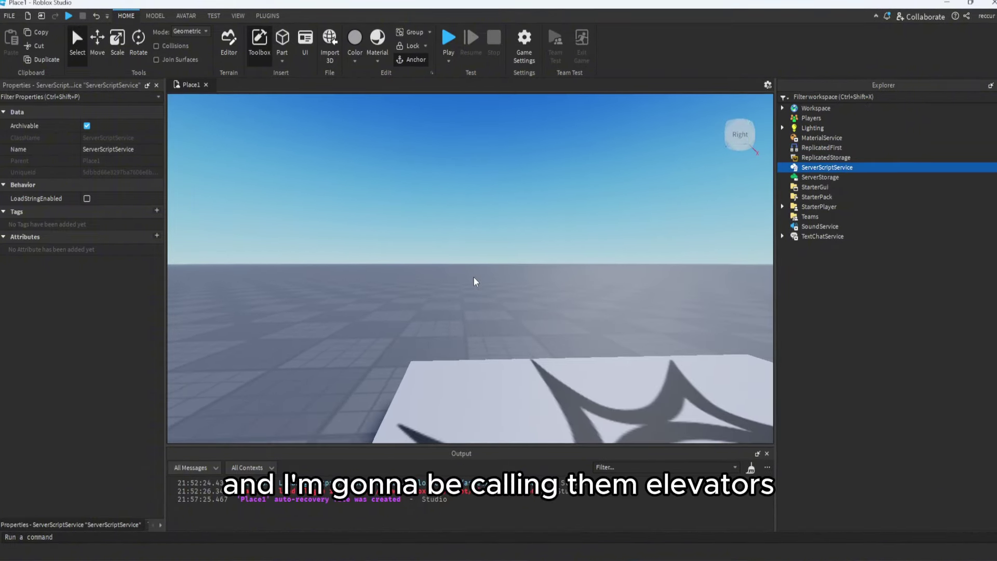
pyautogui.scroll(3, 473, 277)
pyautogui.scroll(4, 473, 277)
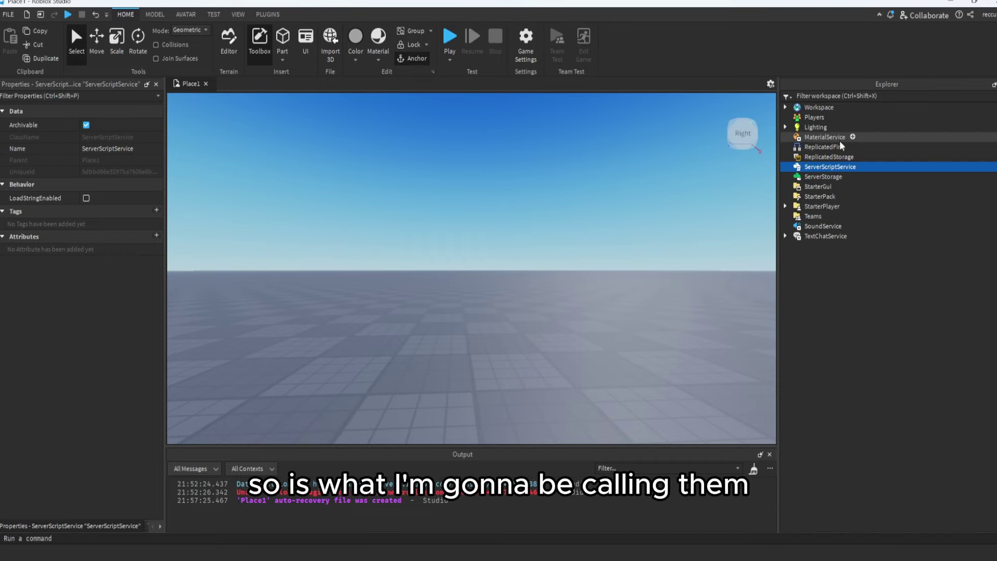
# Insert a Part into the Workspace and select it.
pyautogui.click(786, 107)
pyautogui.click(842, 107)
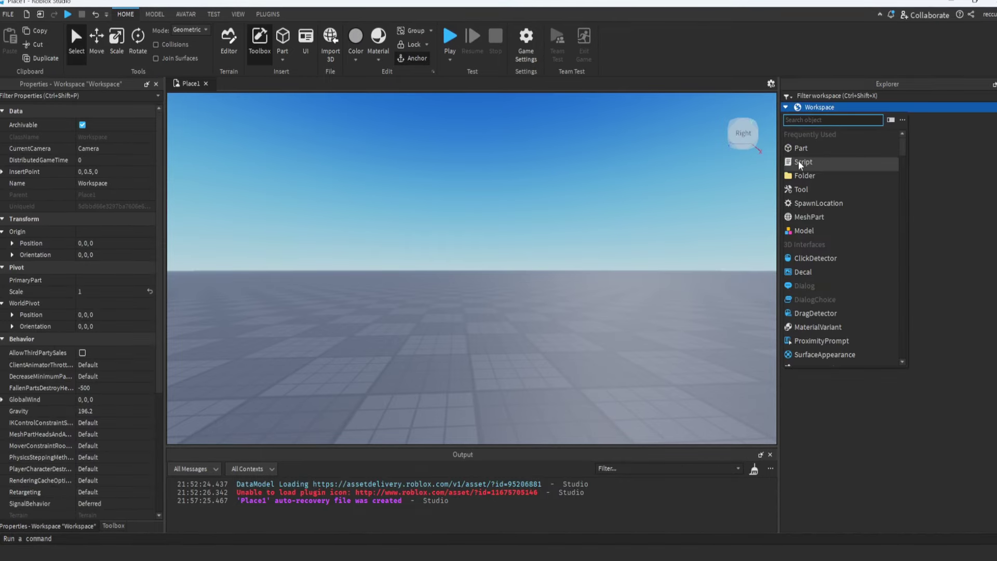
pyautogui.click(802, 148)
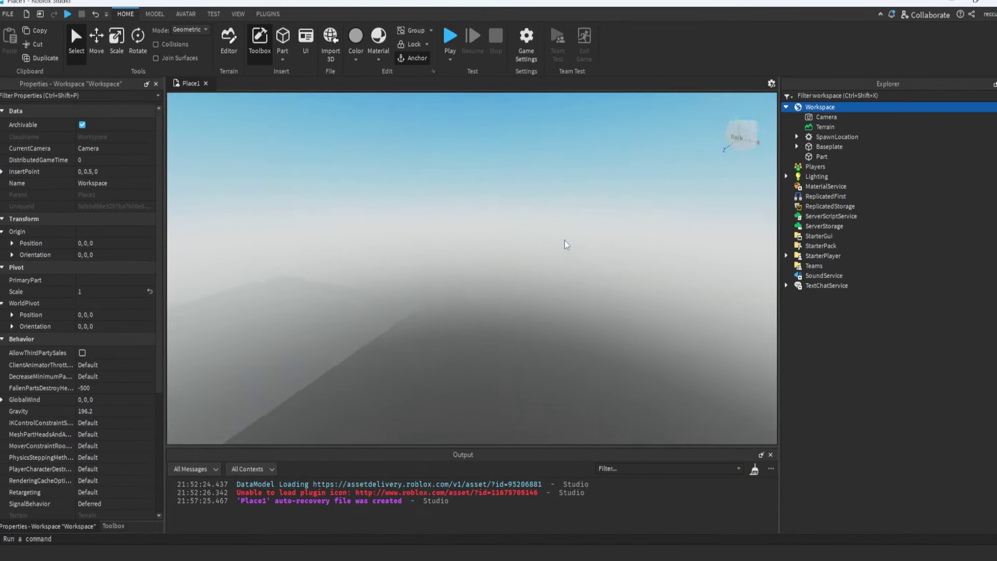
pyautogui.scroll(1, 565, 240)
pyautogui.click(810, 158)
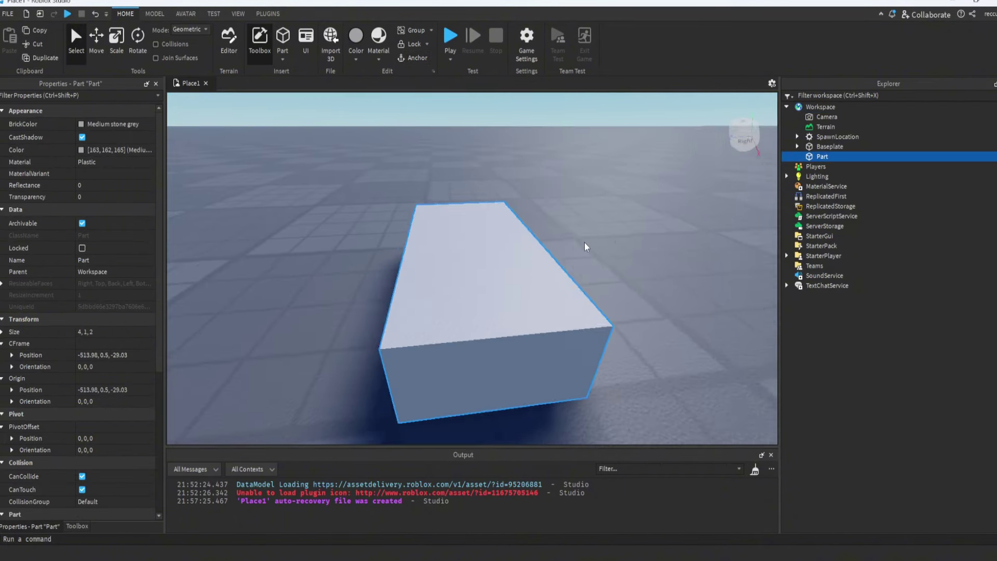
# Scale the part into a thin, nearly square floor plate of about 14.85 × 0.175 × 14.2.
pyautogui.scroll(-5, 558, 257)
pyautogui.hotkey('ctrl', '4')
pyautogui.moveTo(517, 309); pyautogui.dragTo(490, 296, button='right')
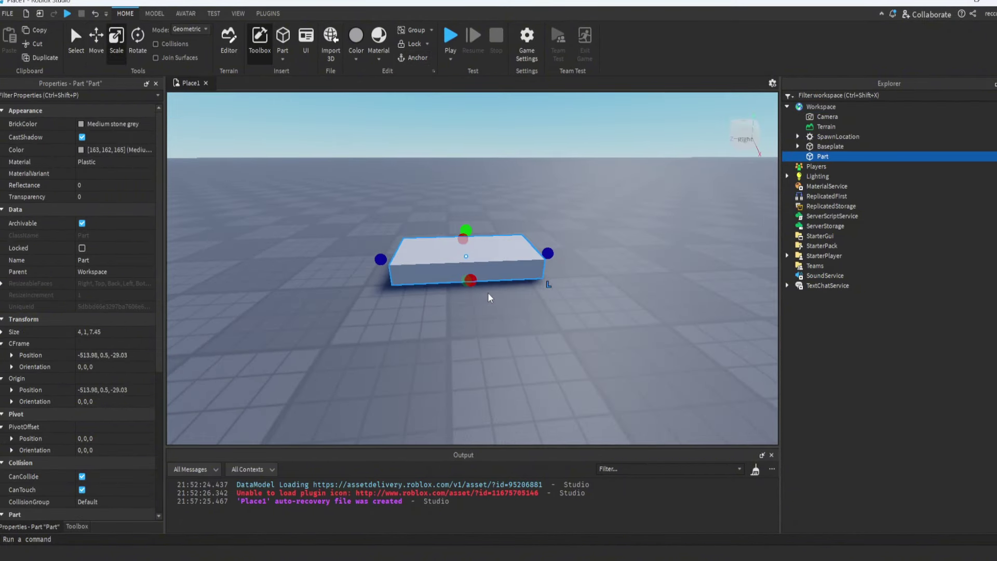
pyautogui.moveTo(471, 281); pyautogui.dragTo(478, 353)
pyautogui.moveTo(478, 353); pyautogui.dragTo(500, 278, button='right')
pyautogui.moveTo(492, 269); pyautogui.dragTo(490, 282)
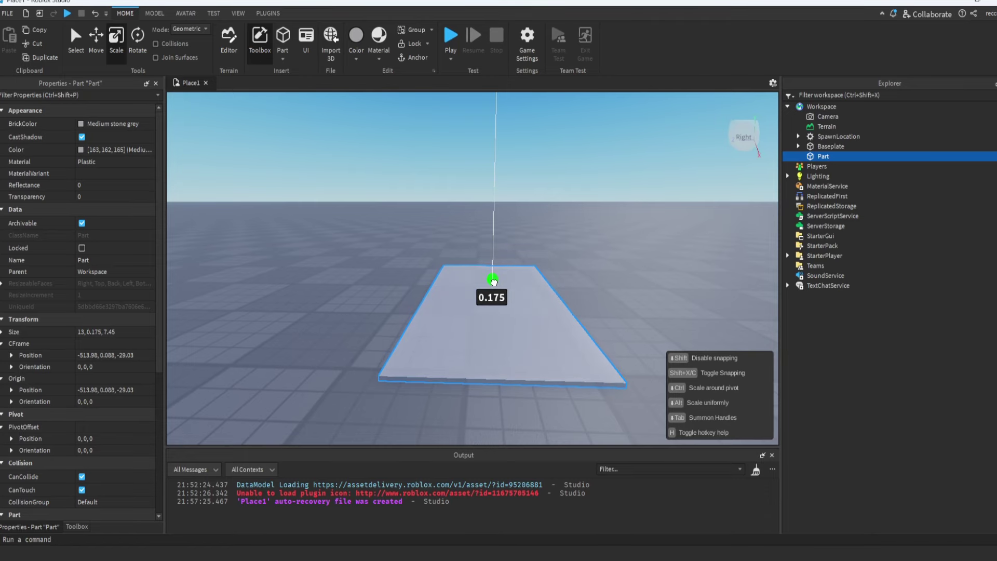
pyautogui.scroll(-3, 577, 293)
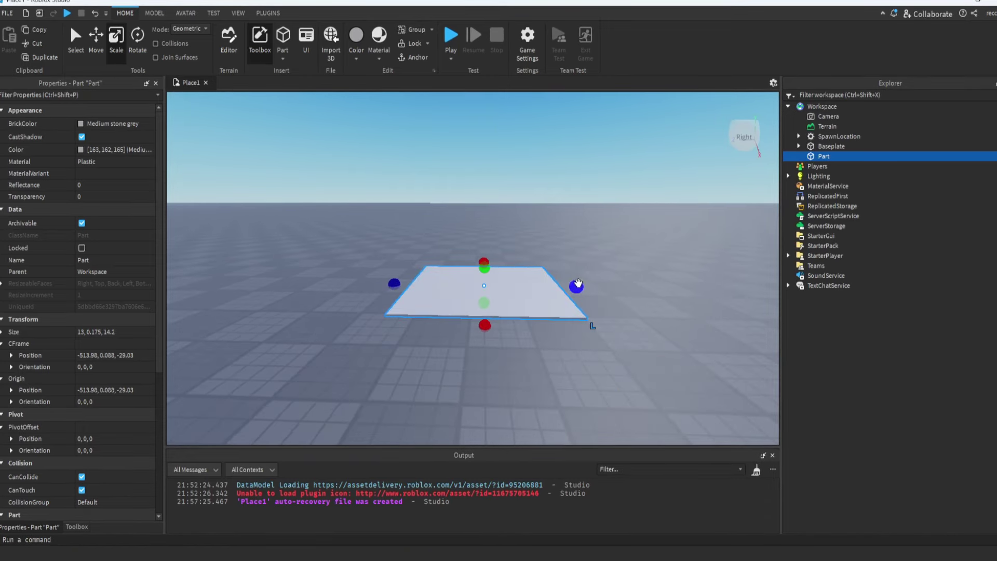
pyautogui.scroll(-1, 578, 283)
pyautogui.keyDown('ctrl'); pyautogui.moveTo(482, 311); pyautogui.dragTo(481, 317); pyautogui.keyUp('ctrl')
pyautogui.moveTo(482, 316); pyautogui.dragTo(535, 305, button='right')
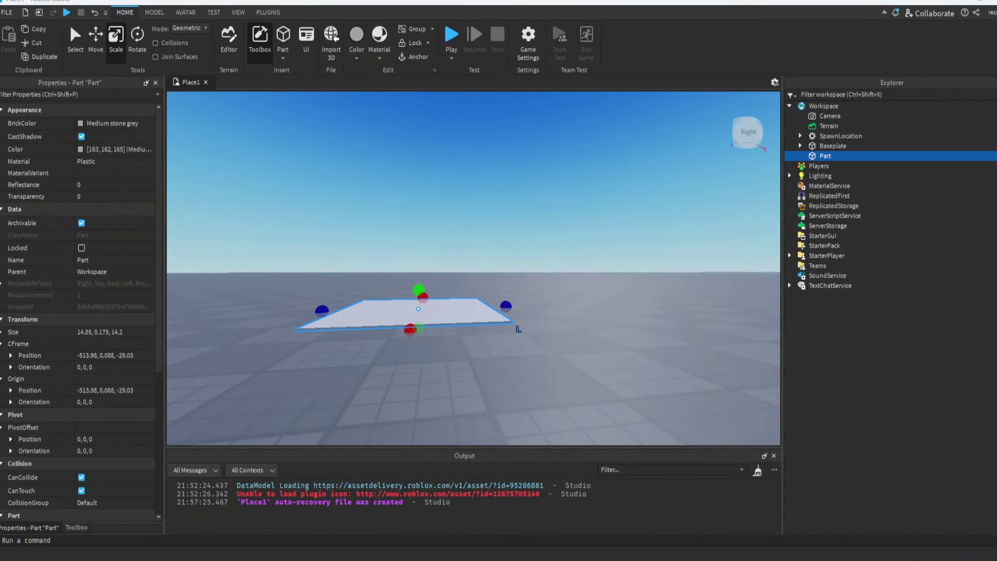
pyautogui.press('s')
pyautogui.moveTo(444, 235); pyautogui.dragTo(469, 239, button='right')
pyautogui.press('e')
pyautogui.press('w')
pyautogui.moveTo(531, 260); pyautogui.dragTo(528, 261, button='right')
pyautogui.press('q')
pyautogui.press('s')
pyautogui.press('e')
pyautogui.press('a')
pyautogui.moveTo(348, 261); pyautogui.dragTo(348, 261, button='right')
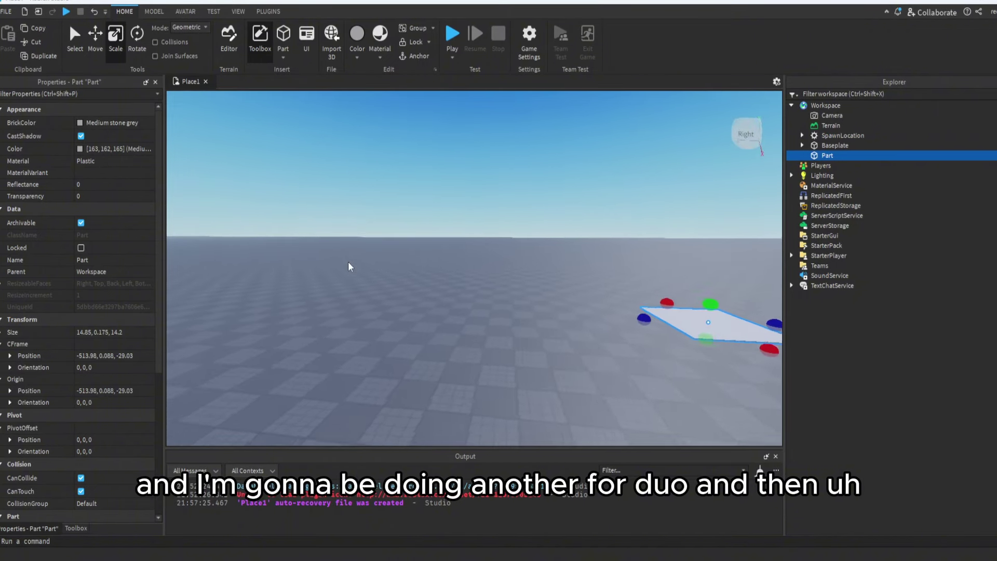
pyautogui.press('s')
pyautogui.press('d')
pyautogui.press('w')
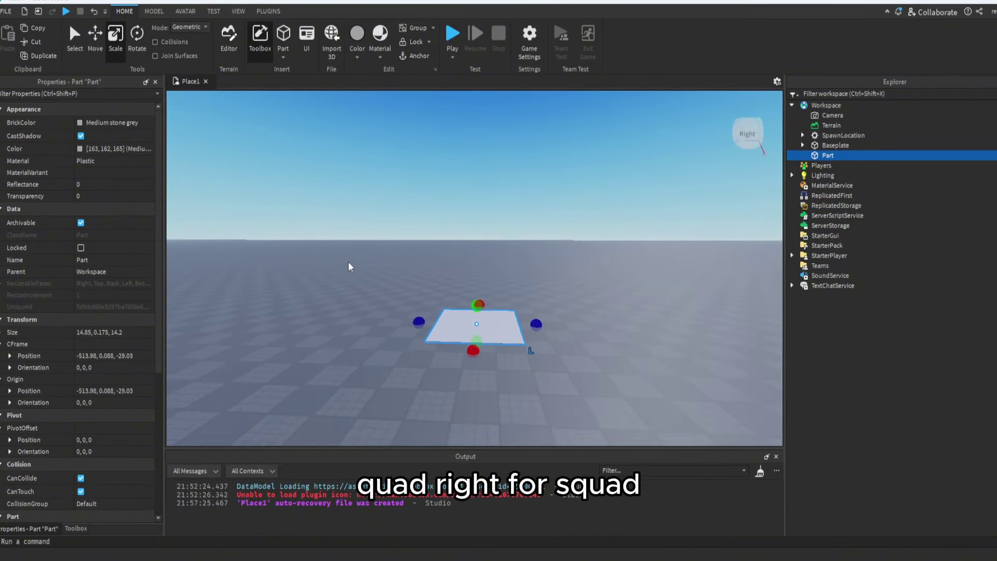
pyautogui.press('d')
pyautogui.moveTo(348, 261); pyautogui.dragTo(348, 261, button='right')
pyautogui.press('s')
pyautogui.press('w')
pyautogui.moveTo(537, 297); pyautogui.dragTo(537, 297, button='right')
pyautogui.press('a')
pyautogui.press('s')
# Duplicate the floor plate and scale the copy into an upright wall of about 14.85 × 9.575 × 0.525 along one edge.
pyautogui.hotkey('ctrl', 'd')
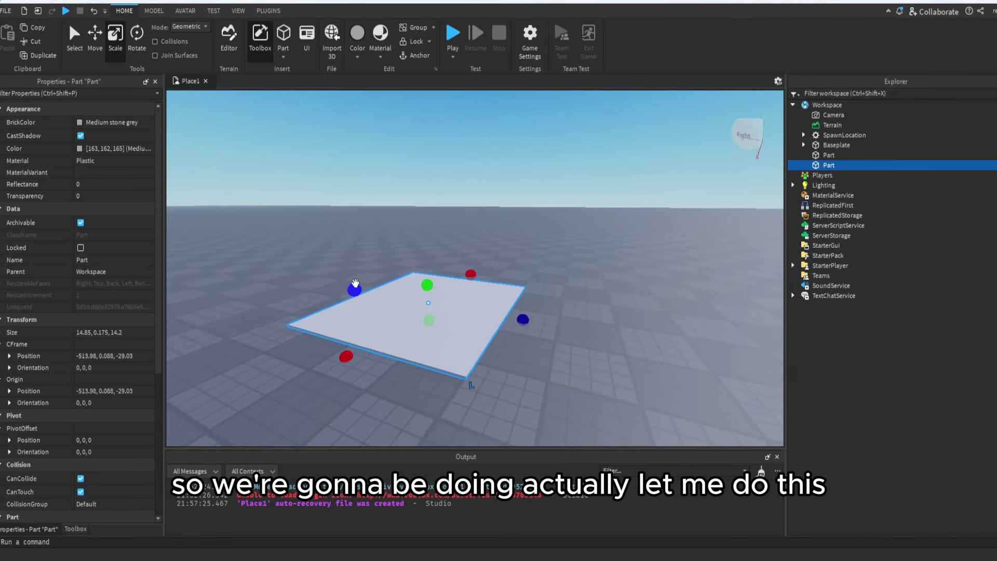
pyautogui.moveTo(355, 283); pyautogui.dragTo(478, 344)
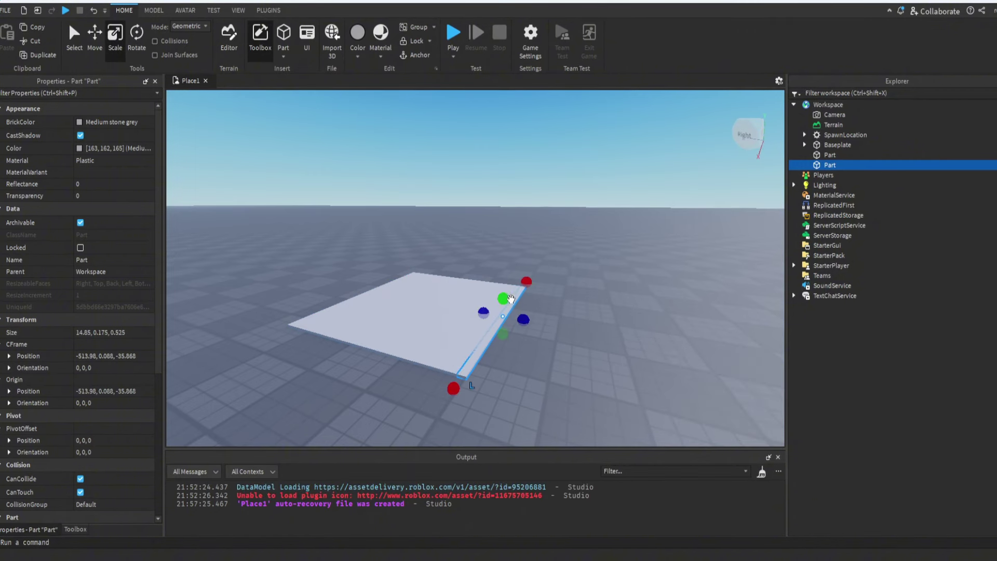
pyautogui.moveTo(511, 299); pyautogui.dragTo(508, 164)
# Select the floor plate together with the wall and anchor both parts.
pyautogui.moveTo(485, 229); pyautogui.dragTo(475, 295, button='right')
pyautogui.keyDown('ctrl'); pyautogui.click(474, 296); pyautogui.keyUp('ctrl')
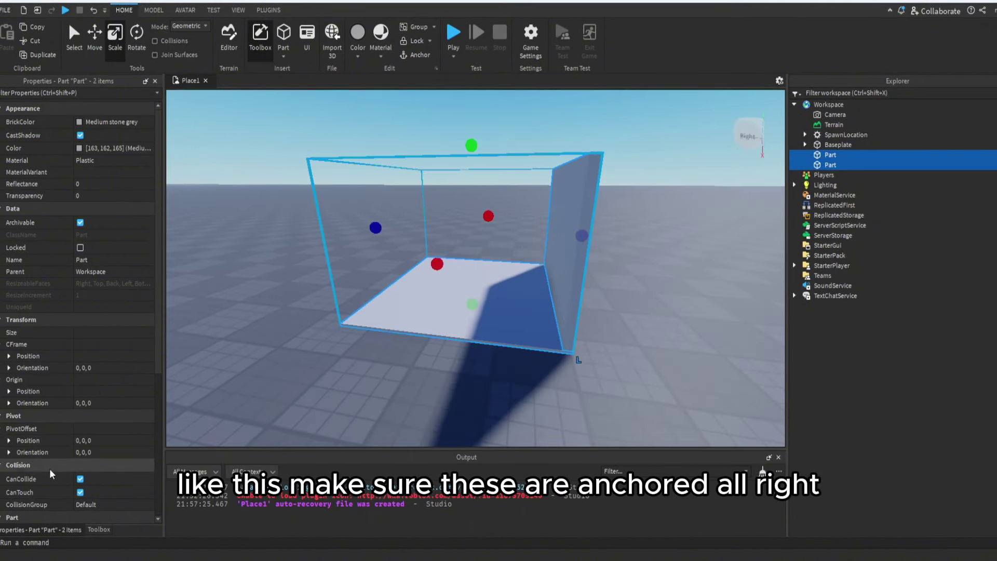
pyautogui.scroll(-4, 50, 473)
pyautogui.click(80, 347)
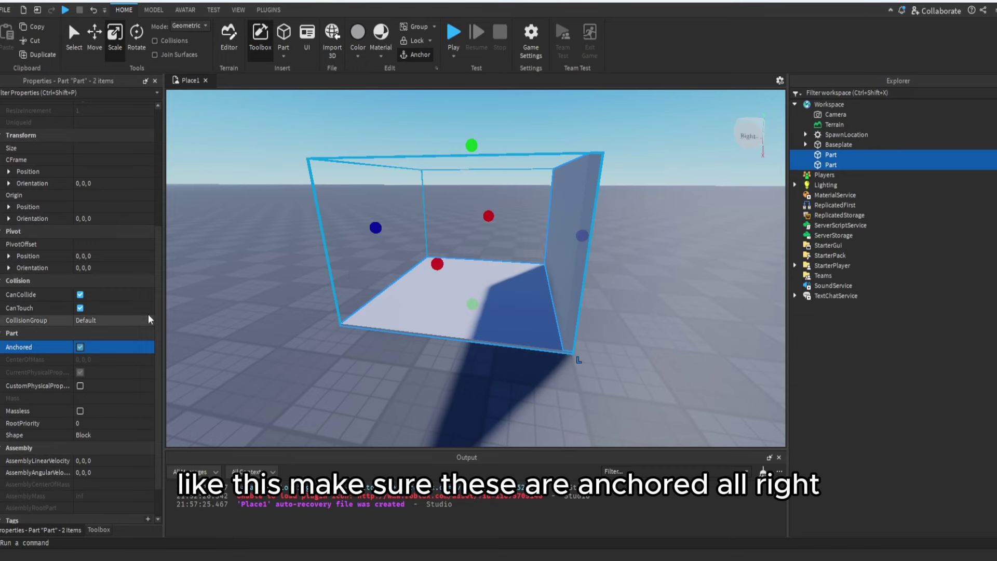
# Duplicate the wall and scale the copy into a perpendicular wall of about 0.75 × 9.575 × 14.05 along the adjacent floor edge.
pyautogui.click(615, 163)
pyautogui.click(559, 196)
pyautogui.press('s')
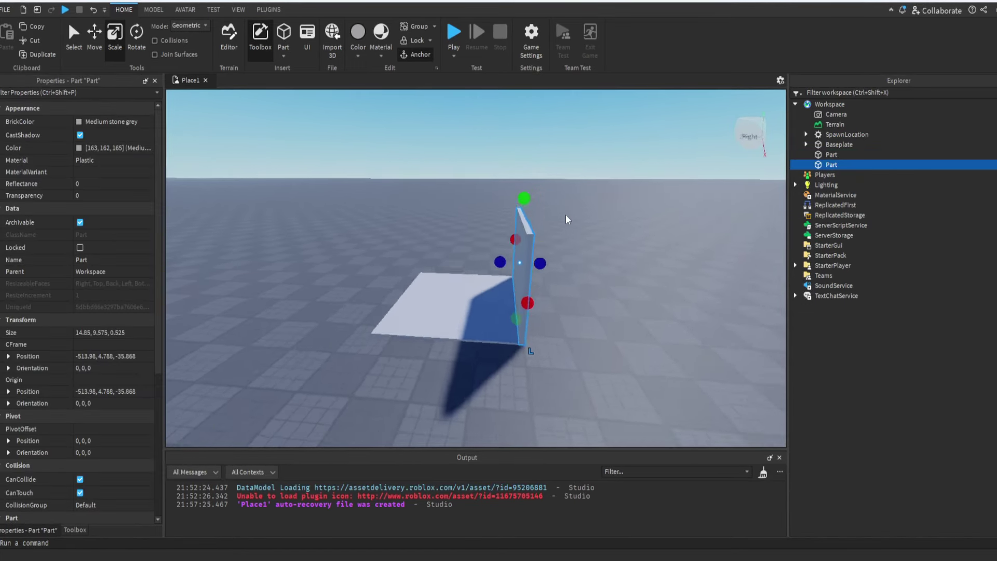
pyautogui.moveTo(566, 214); pyautogui.dragTo(511, 313, button='right')
pyautogui.hotkey('ctrl', 'd')
pyautogui.moveTo(497, 389); pyautogui.dragTo(496, 353)
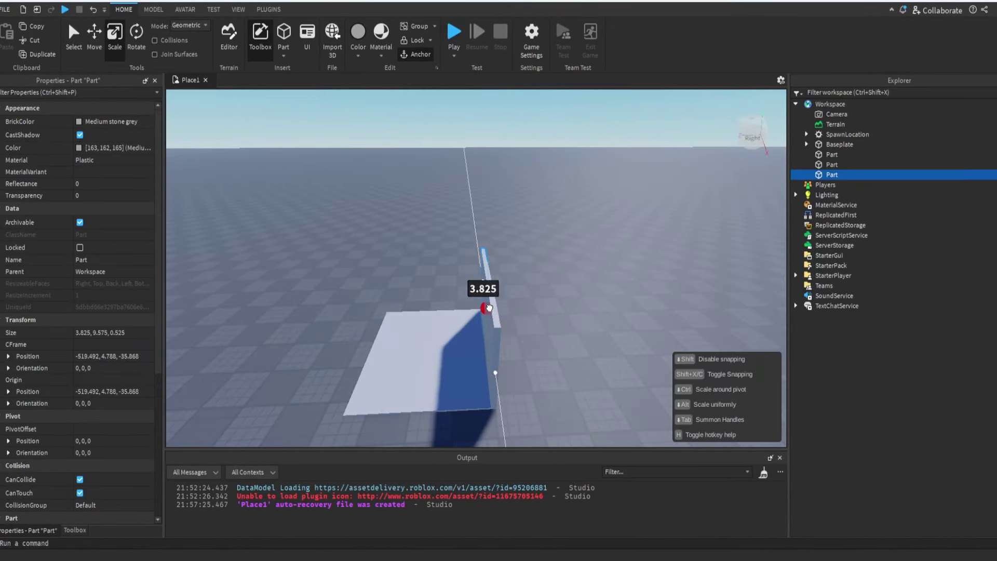
pyautogui.moveTo(490, 309); pyautogui.dragTo(489, 311)
pyautogui.moveTo(489, 311); pyautogui.dragTo(520, 306, button='right')
pyautogui.moveTo(533, 308); pyautogui.dragTo(496, 302)
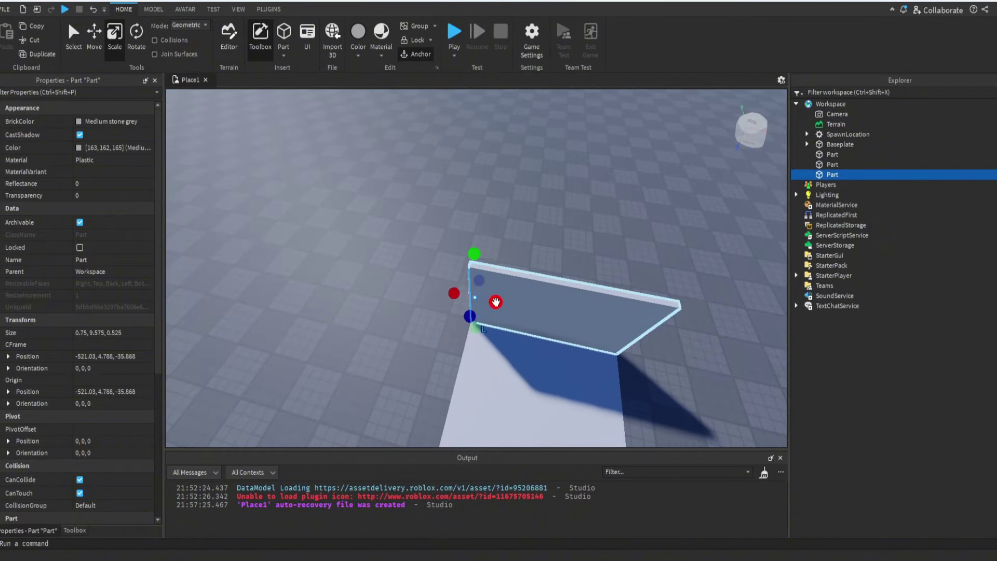
pyautogui.moveTo(496, 302); pyautogui.dragTo(385, 195, button='right')
pyautogui.moveTo(426, 197); pyautogui.dragTo(326, 299)
# Duplicate both walls and rotate the copies 180° to enclose the remaining two sides of the floor.
pyautogui.keyDown('ctrl'); pyautogui.click(520, 199); pyautogui.keyUp('ctrl')
pyautogui.hotkey('ctrl', 'd')
pyautogui.hotkey('ctrl', 'r')
pyautogui.hotkey('ctrl', 'r')
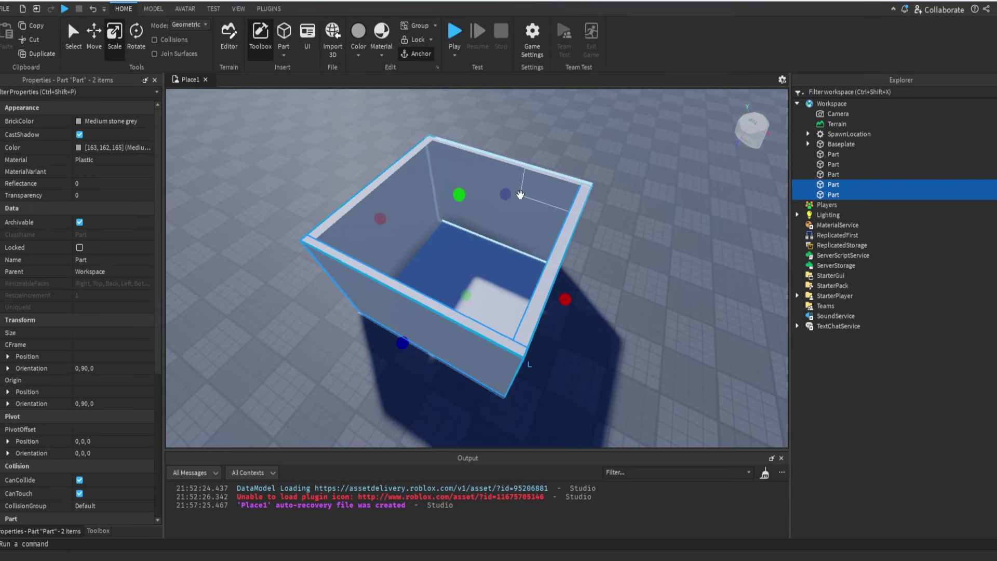
# Select all four walls and set their transparency to 0.9.
pyautogui.moveTo(519, 199); pyautogui.dragTo(521, 194, button='right')
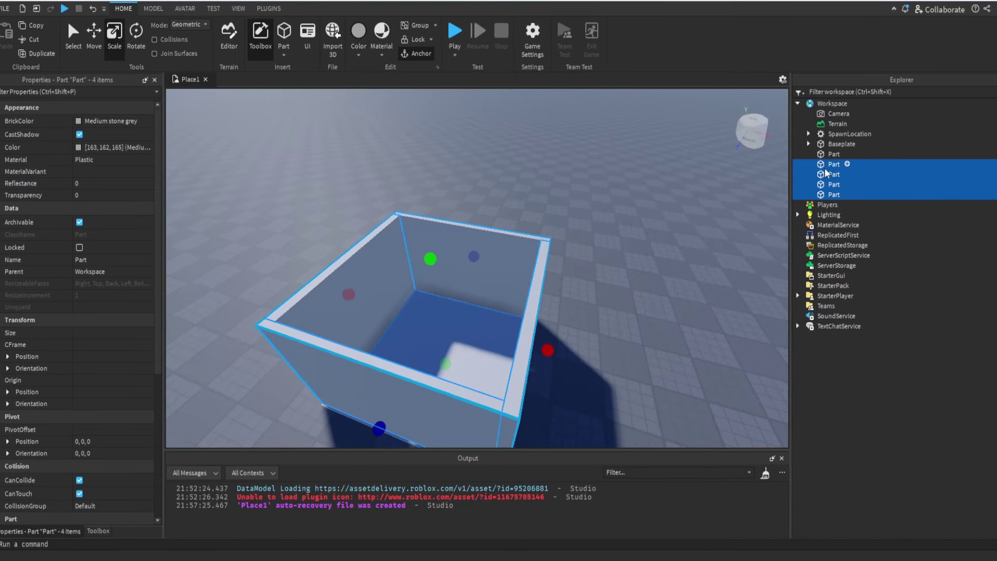
pyautogui.click(117, 195)
pyautogui.write('.9')
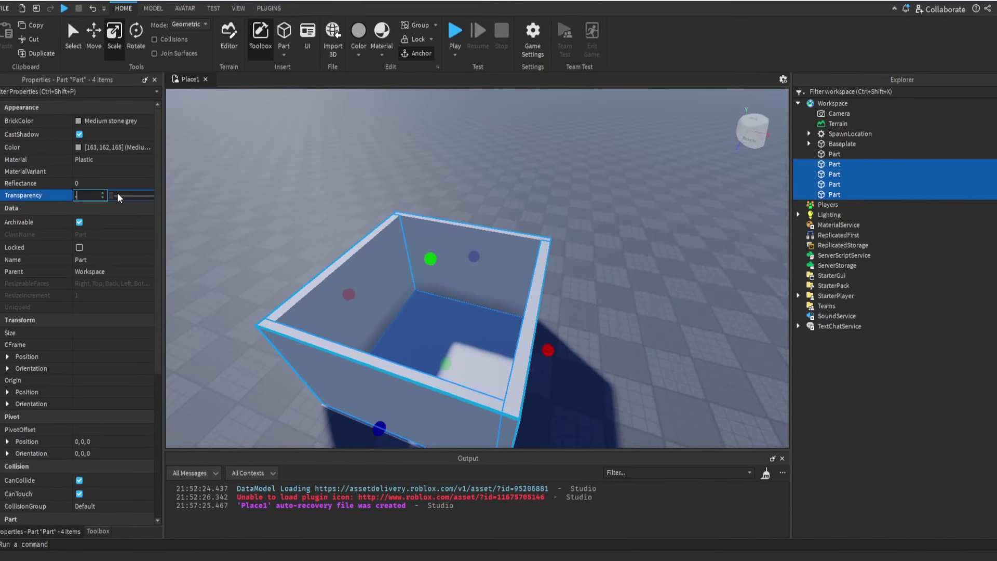
pyautogui.press('Return')
pyautogui.moveTo(609, 271); pyautogui.dragTo(612, 272, button='right')
pyautogui.scroll(-5, 612, 272)
pyautogui.scroll(2, 612, 272)
pyautogui.scroll(3, 612, 272)
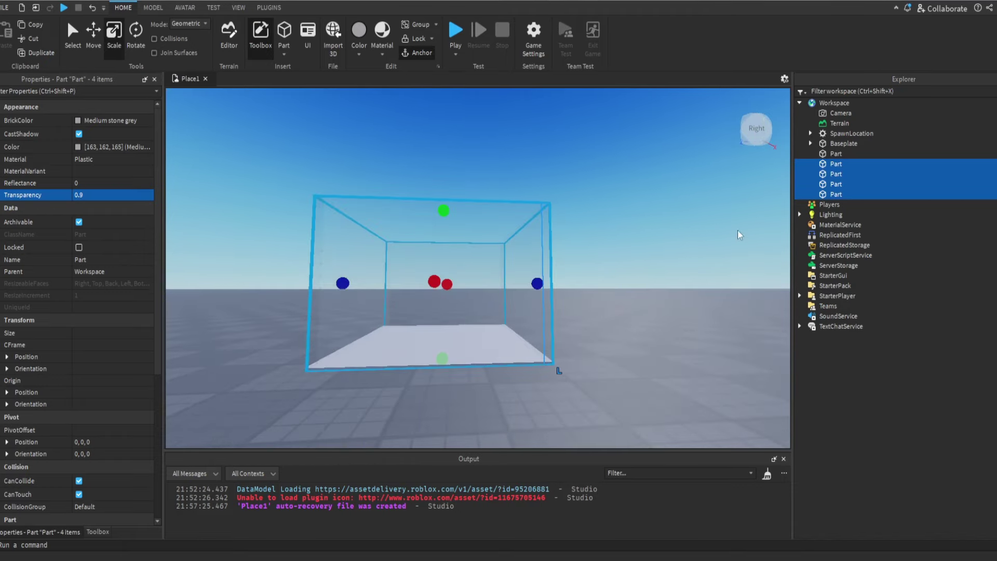
# Increase the height of each of the four translucent walls by extending it upward, and clear the selection.
pyautogui.click(845, 195)
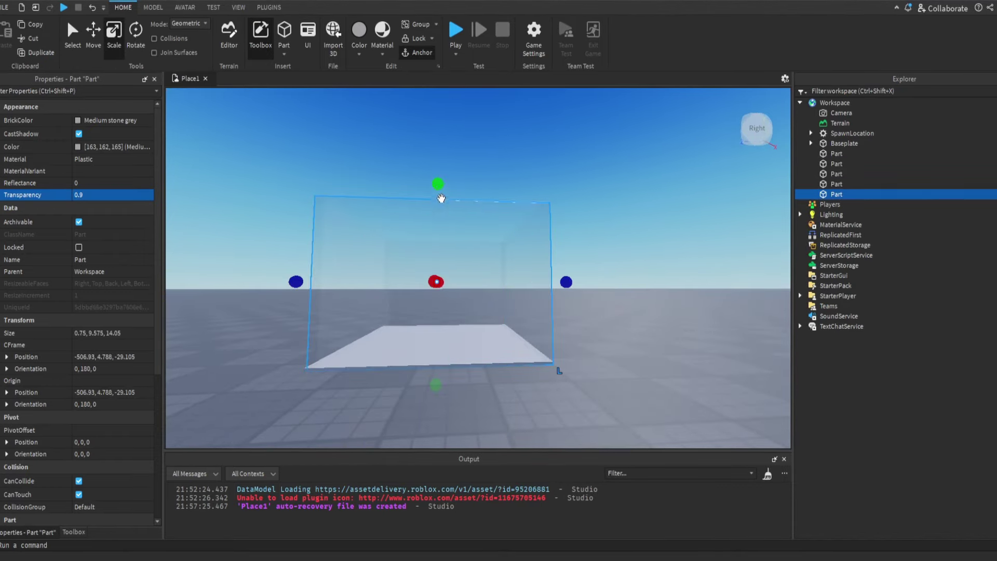
pyautogui.moveTo(438, 185); pyautogui.dragTo(438, 149)
pyautogui.moveTo(463, 182); pyautogui.dragTo(463, 182, button='right')
pyautogui.scroll(2, 526, 183)
pyautogui.moveTo(527, 184); pyautogui.dragTo(528, 193, button='right')
pyautogui.click(421, 209)
pyautogui.moveTo(463, 193); pyautogui.dragTo(466, 162)
pyautogui.click(341, 216)
pyautogui.moveTo(318, 197); pyautogui.dragTo(313, 159)
pyautogui.moveTo(323, 161); pyautogui.dragTo(323, 162, button='right')
pyautogui.click(420, 223)
pyautogui.moveTo(408, 214); pyautogui.dragTo(408, 209)
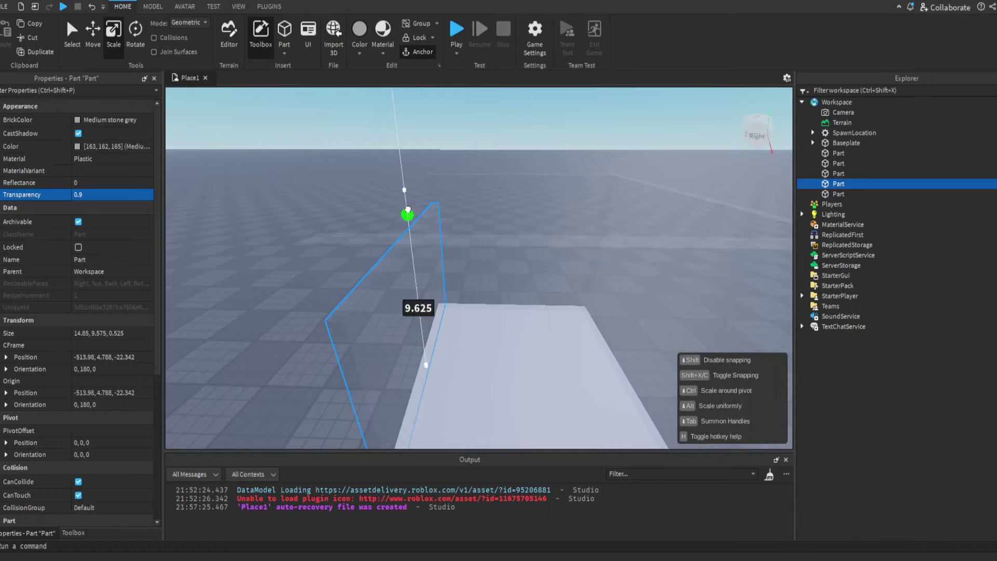
pyautogui.moveTo(395, 176); pyautogui.dragTo(394, 173)
pyautogui.click(546, 132)
# Examine the translucent enclosure and its floor from several angles and distances.
pyautogui.moveTo(545, 132); pyautogui.dragTo(545, 133, button='right')
pyautogui.press('s')
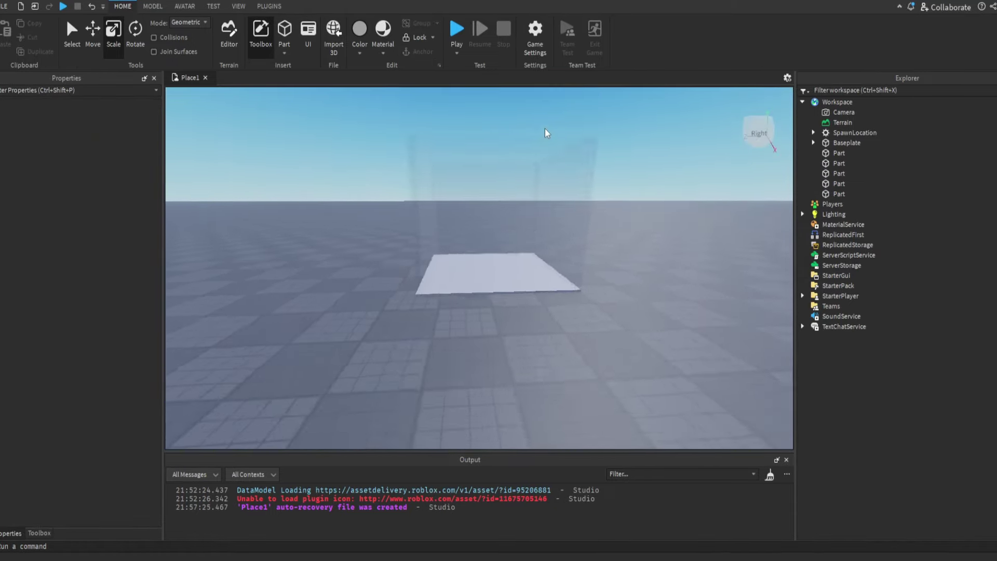
pyautogui.press('s')
pyautogui.press('w')
pyautogui.moveTo(545, 208); pyautogui.dragTo(412, 303, button='right')
pyautogui.press('s')
pyautogui.press('e')
pyautogui.press('q')
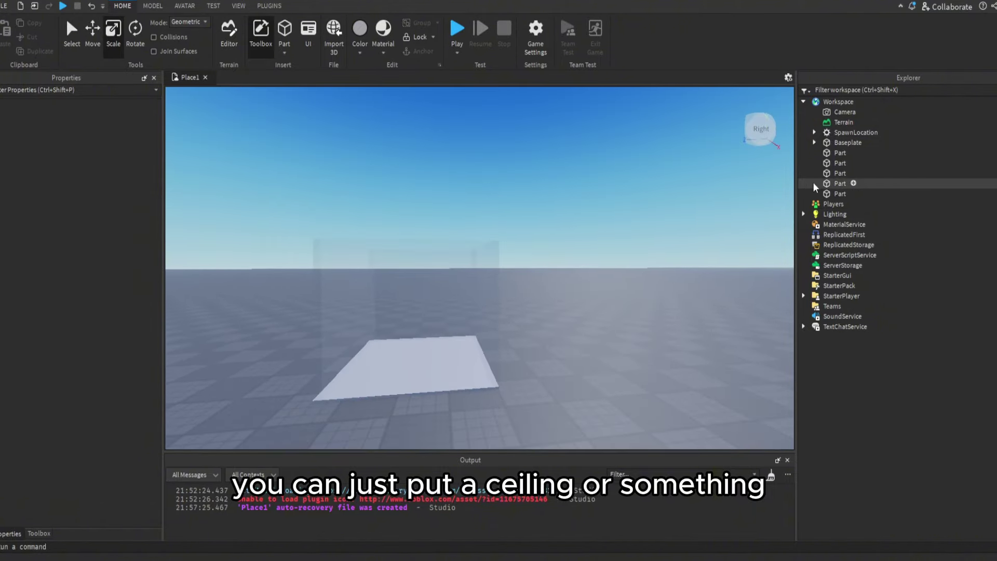
# Select the four translucent wall parts, group them into one model and name it Walls.
pyautogui.click(837, 193)
pyautogui.keyDown('shift'); pyautogui.click(841, 173); pyautogui.keyUp('shift')
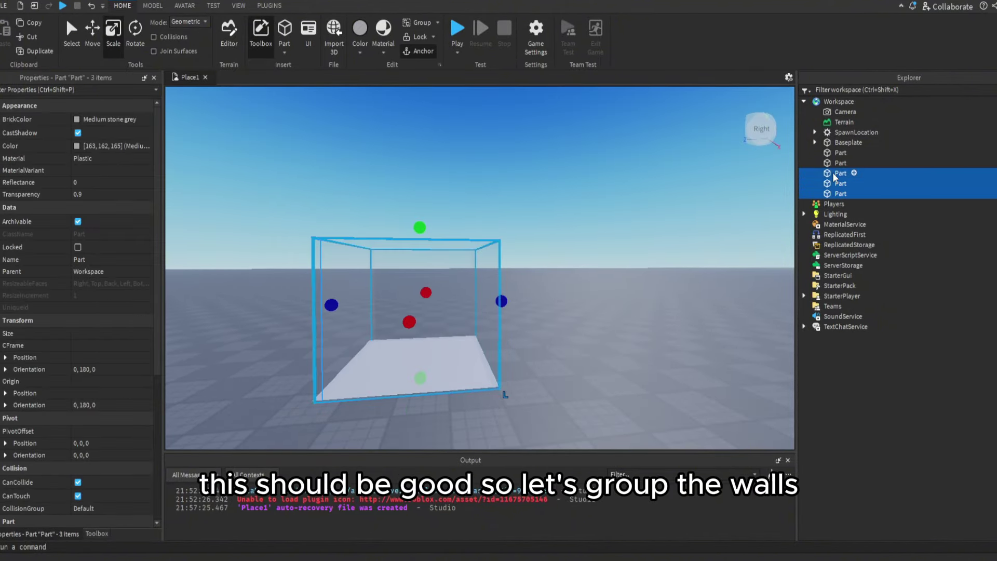
pyautogui.press('w')
pyautogui.press('e')
pyautogui.moveTo(595, 187); pyautogui.dragTo(584, 189, button='right')
pyautogui.press('s')
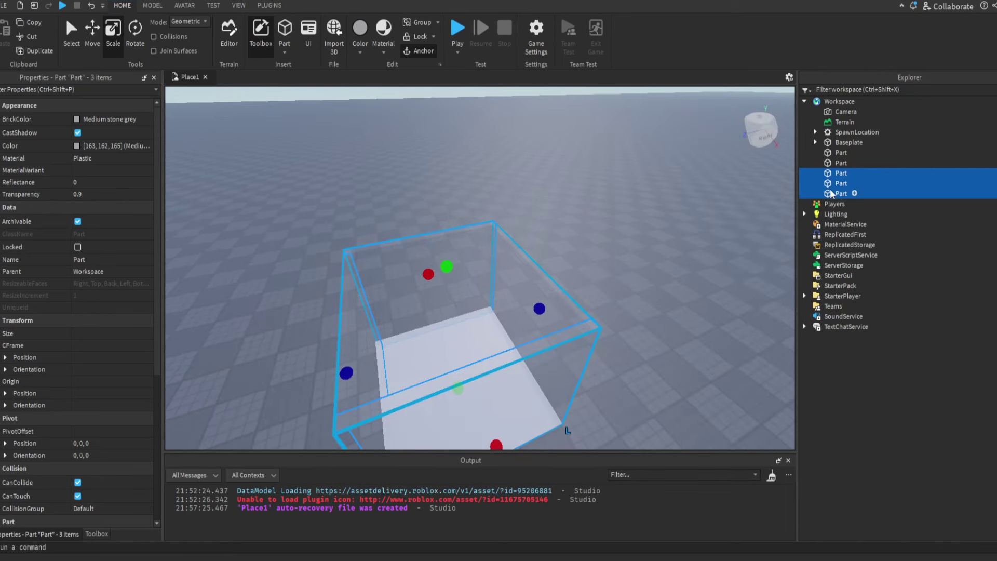
pyautogui.hotkey('ctrl', '2')
pyautogui.moveTo(469, 359); pyautogui.dragTo(457, 296)
pyautogui.hotkey('ctrl', 'g')
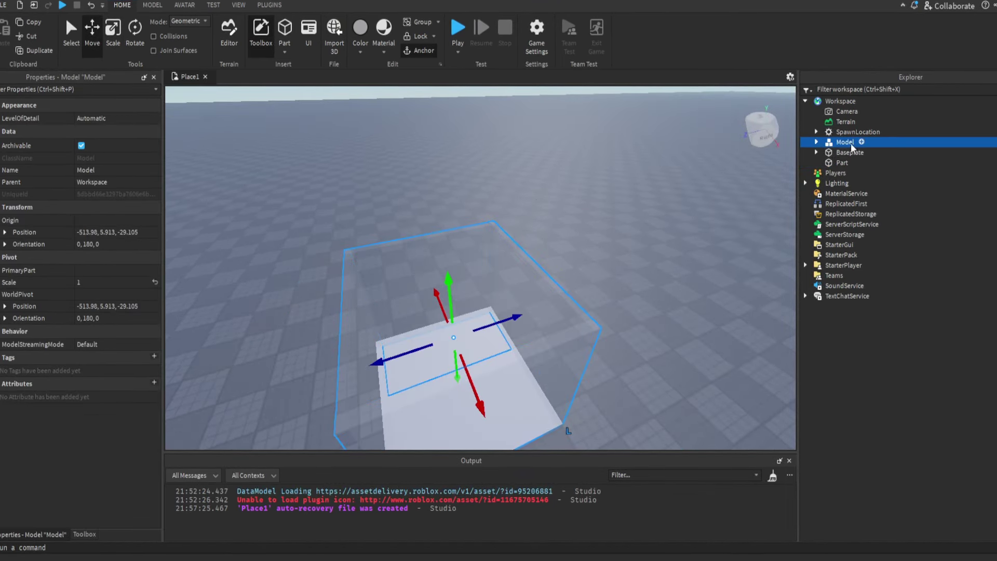
pyautogui.write('Walls')
pyautogui.press('Return')
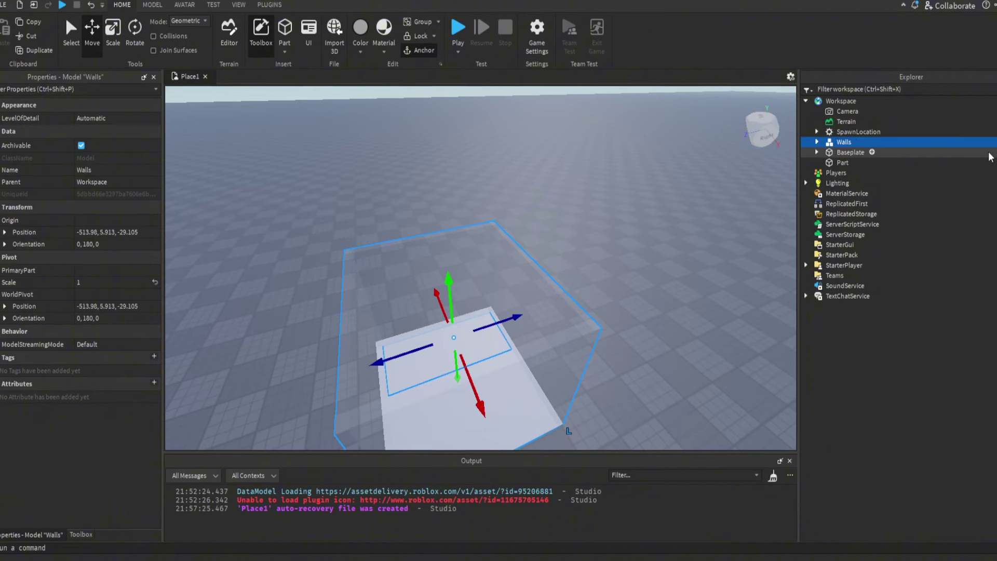
# Rename the remaining ungrouped base part as Floor.
pyautogui.click(838, 163)
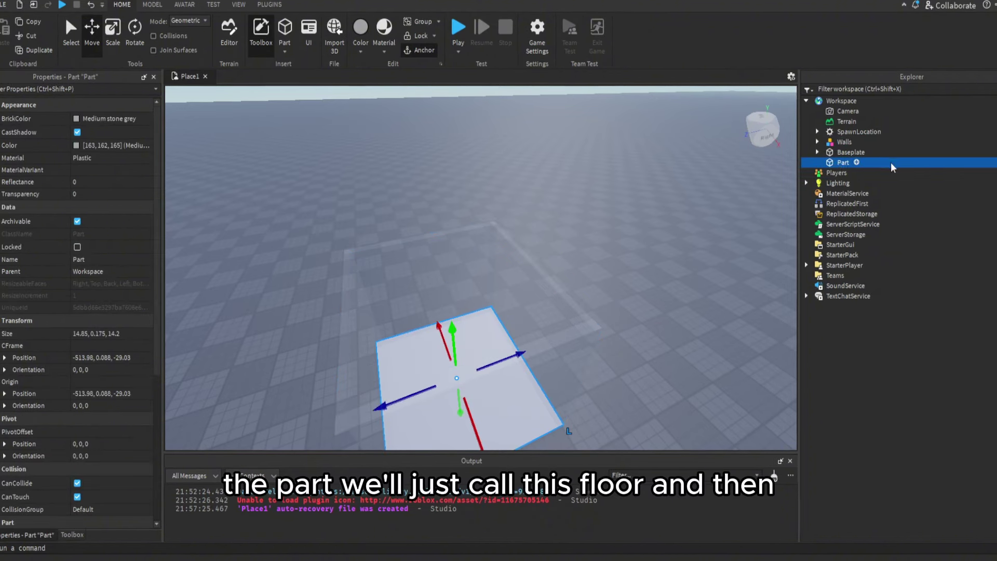
pyautogui.write('Floor')
pyautogui.press('Return')
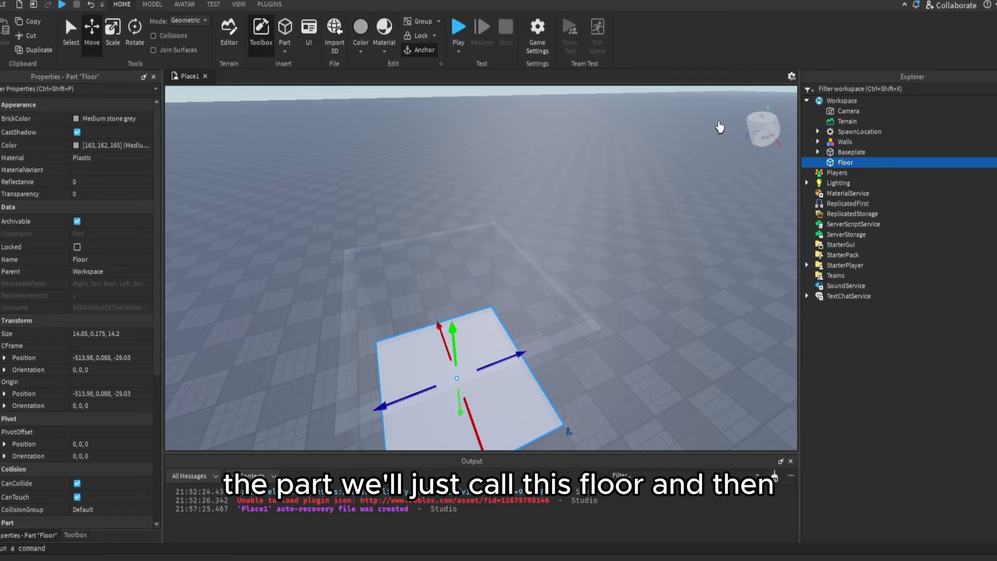
# Duplicate one of the walls, place the copy outside the Walls model in Workspace, and thicken it to 1.85 studs.
pyautogui.press('f')
pyautogui.moveTo(615, 170)
pyautogui.mouseDown(button='right')
pyautogui.moveTo(588, 187)
pyautogui.moveTo(605, 174)
pyautogui.mouseUp(button='right')
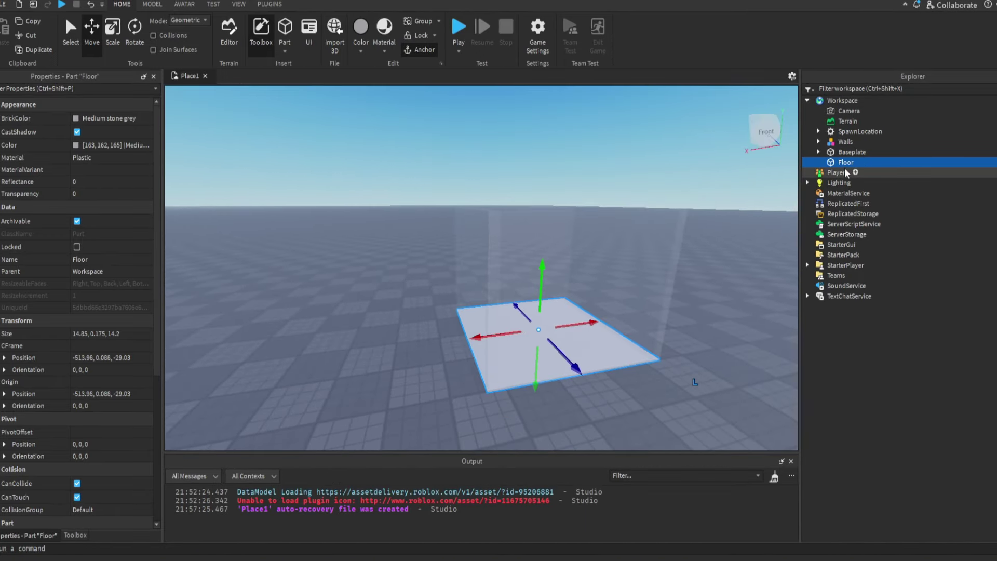
pyautogui.click(457, 266)
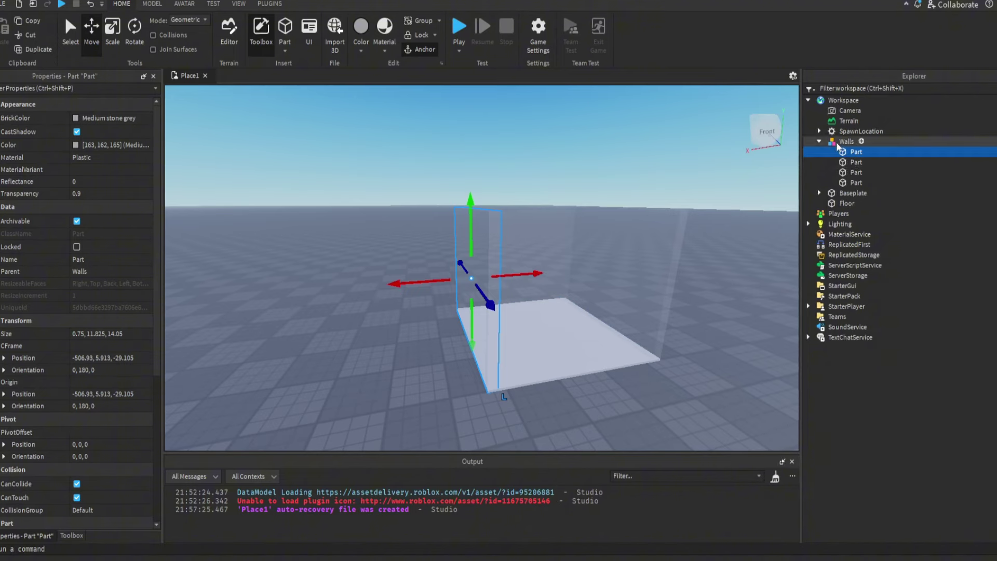
pyautogui.hotkey('ctrl', 'd')
pyautogui.moveTo(834, 106); pyautogui.dragTo(834, 103)
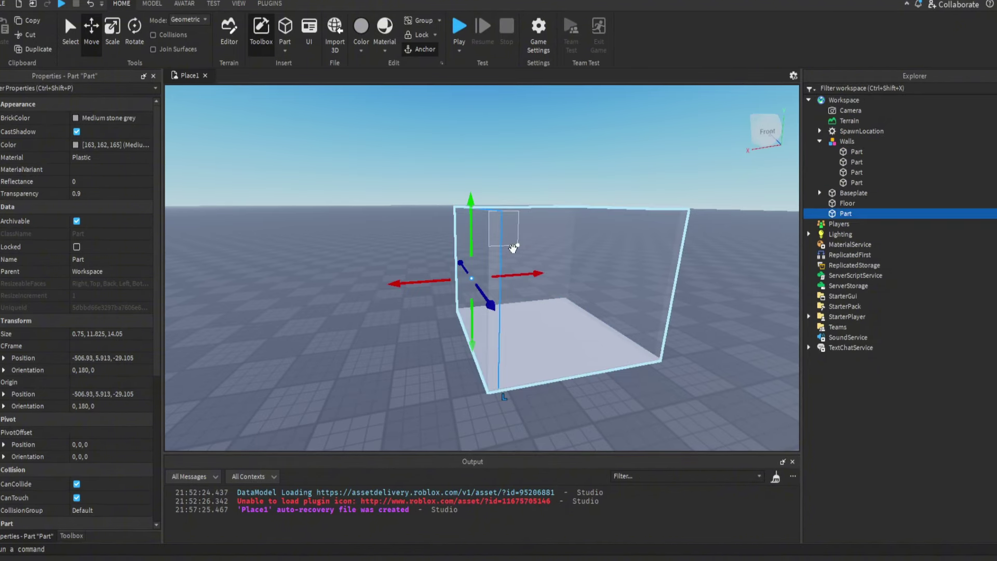
pyautogui.moveTo(441, 280); pyautogui.dragTo(493, 281)
pyautogui.hotkey('ctrl', '3')
pyautogui.press('a')
pyautogui.moveTo(451, 276); pyautogui.dragTo(454, 276, button='right')
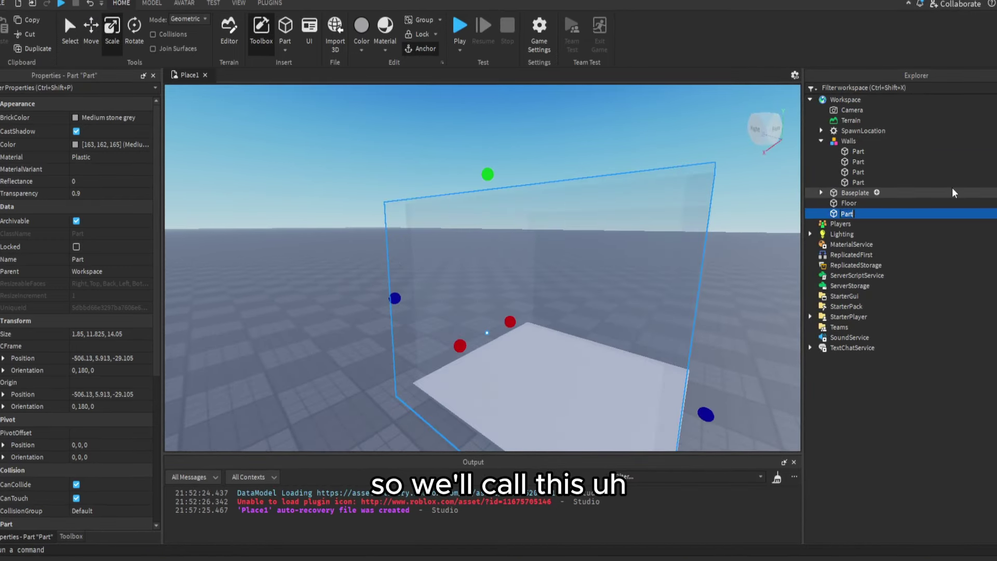
# Rename the thickened wall copy as TouchPart.
pyautogui.write('TouchP')
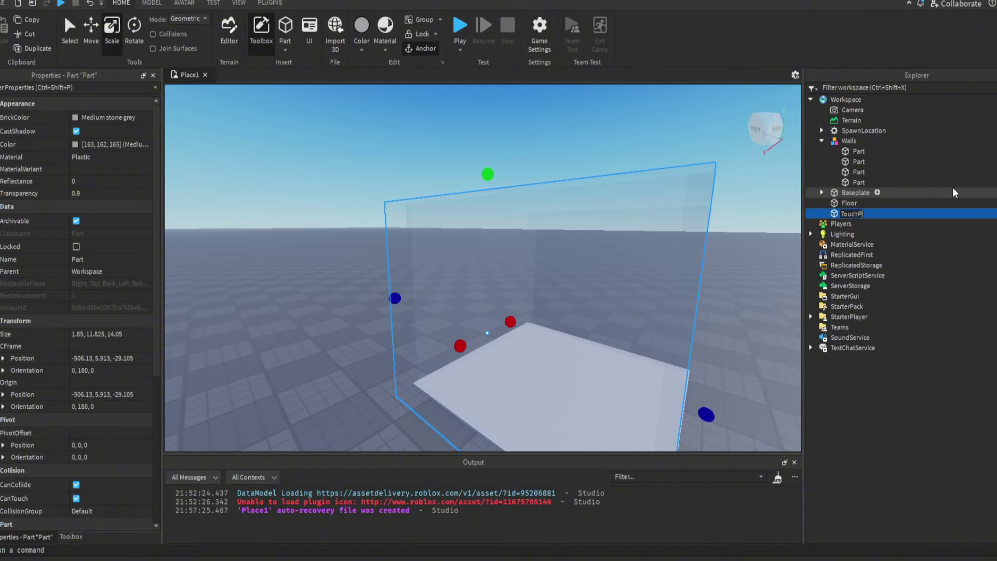
pyautogui.write('art')
pyautogui.press('Return')
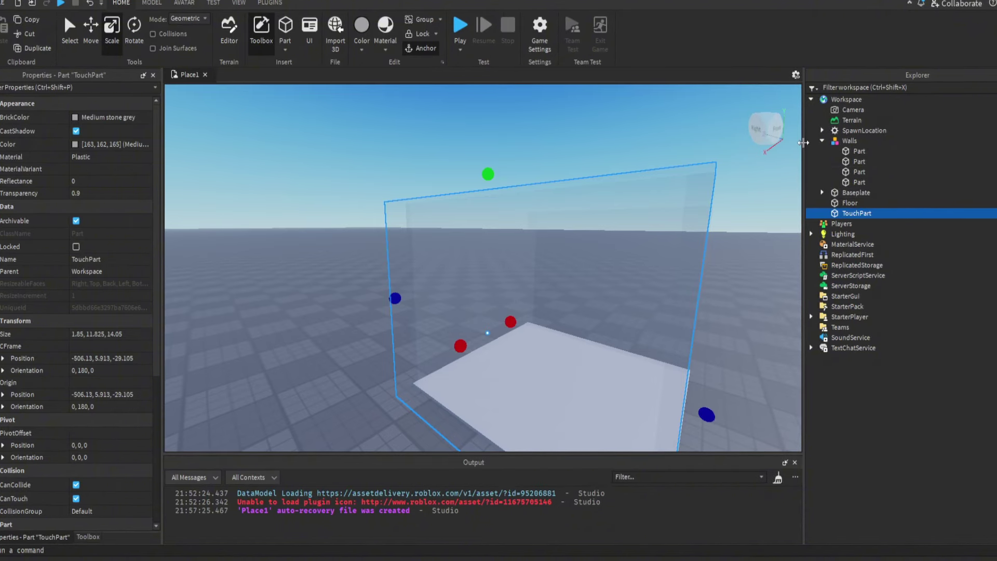
# Group Walls, Floor and TouchPart into a single model and name it Solo.
pyautogui.click(822, 141)
pyautogui.click(849, 141)
pyautogui.press('f')
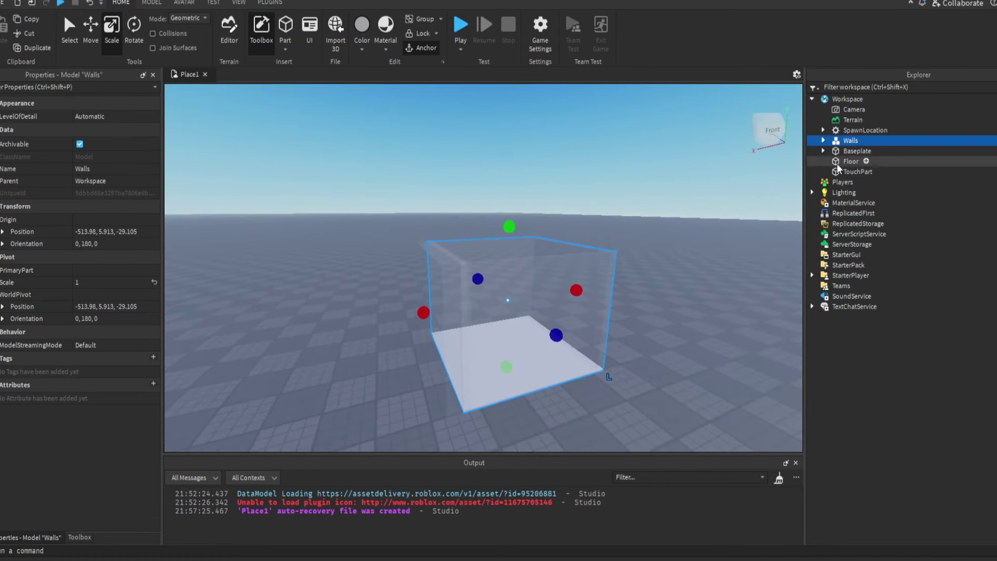
pyautogui.click(854, 172)
pyautogui.keyDown('ctrl'); pyautogui.click(852, 161); pyautogui.keyUp('ctrl')
pyautogui.keyDown('ctrl'); pyautogui.click(847, 140); pyautogui.keyUp('ctrl')
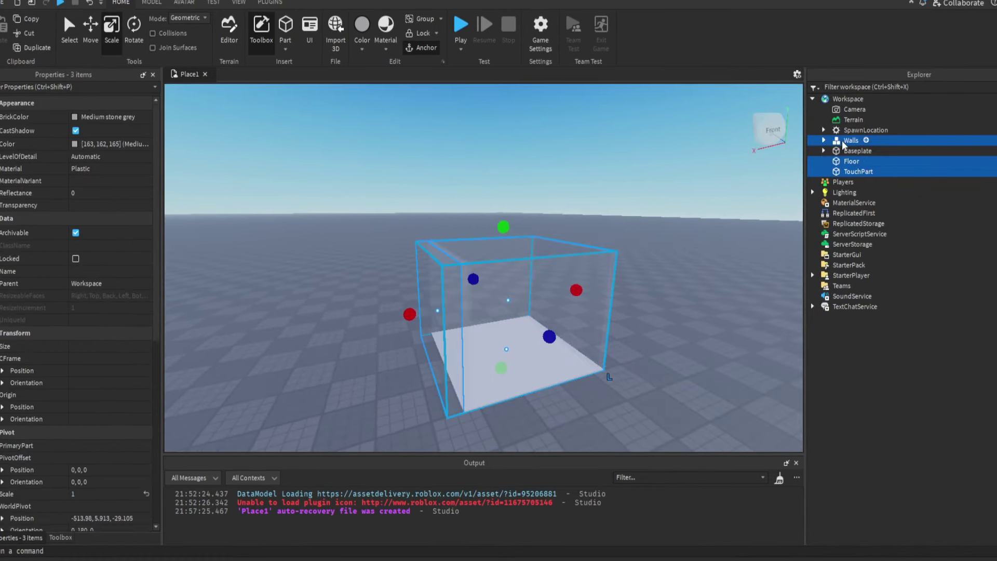
pyautogui.hotkey('ctrl', 'g')
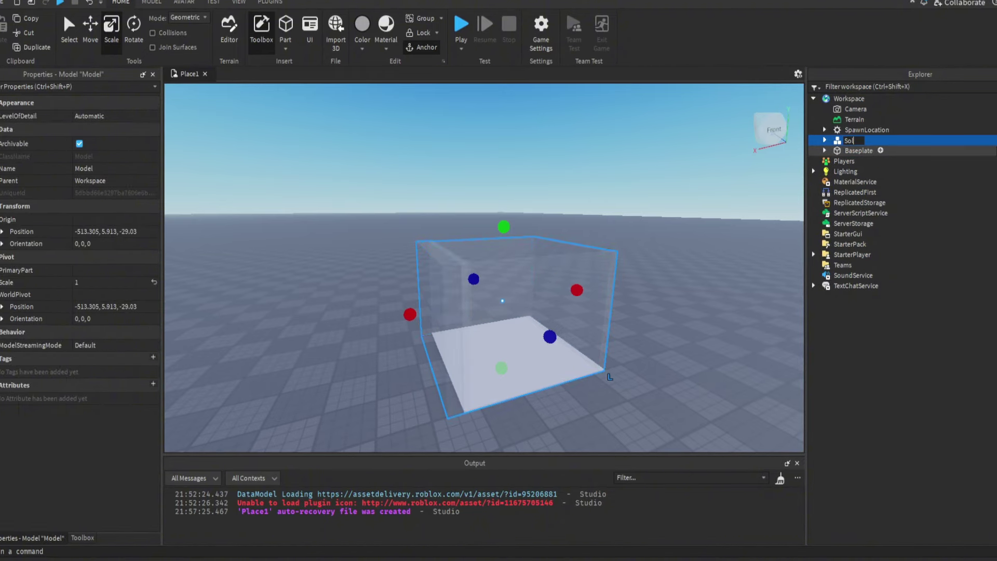
pyautogui.write('o')
pyautogui.press('Return')
# Inspect the Solo model from inside and outside at several distances.
pyautogui.moveTo(549, 279); pyautogui.dragTo(549, 279, button='right')
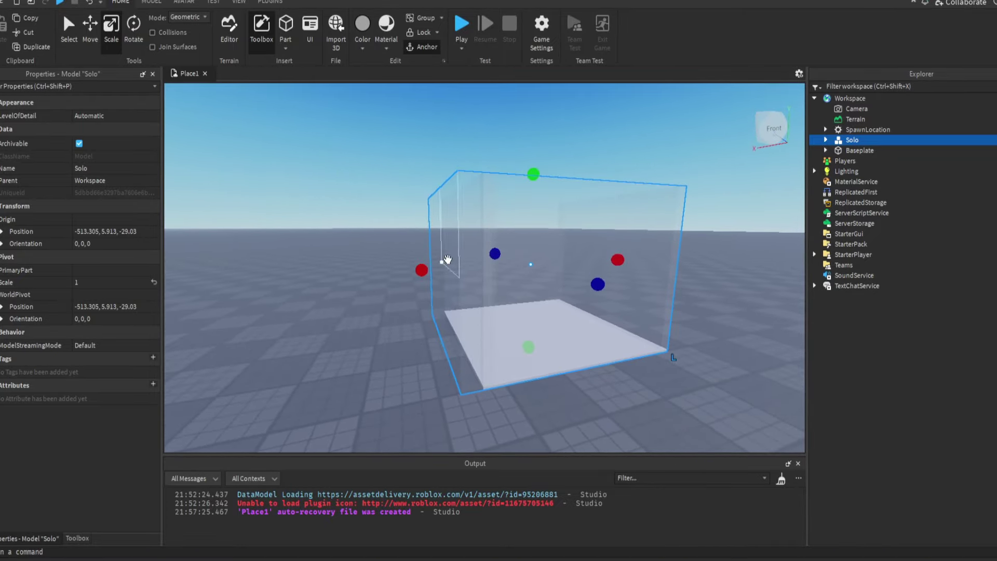
pyautogui.moveTo(482, 251); pyautogui.dragTo(482, 252, button='right')
pyautogui.scroll(-3, 483, 251)
pyautogui.scroll(8, 482, 251)
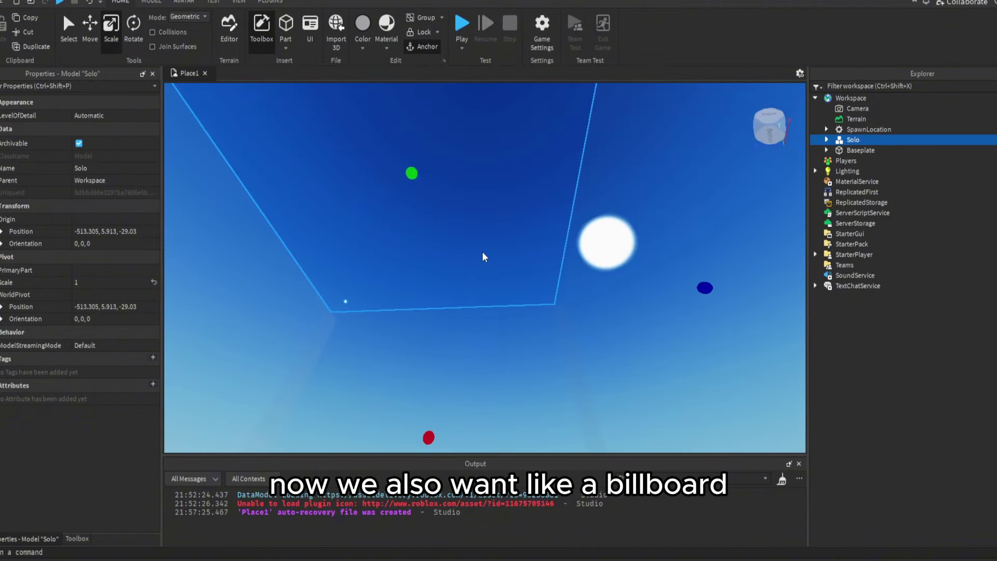
pyautogui.scroll(-7, 483, 251)
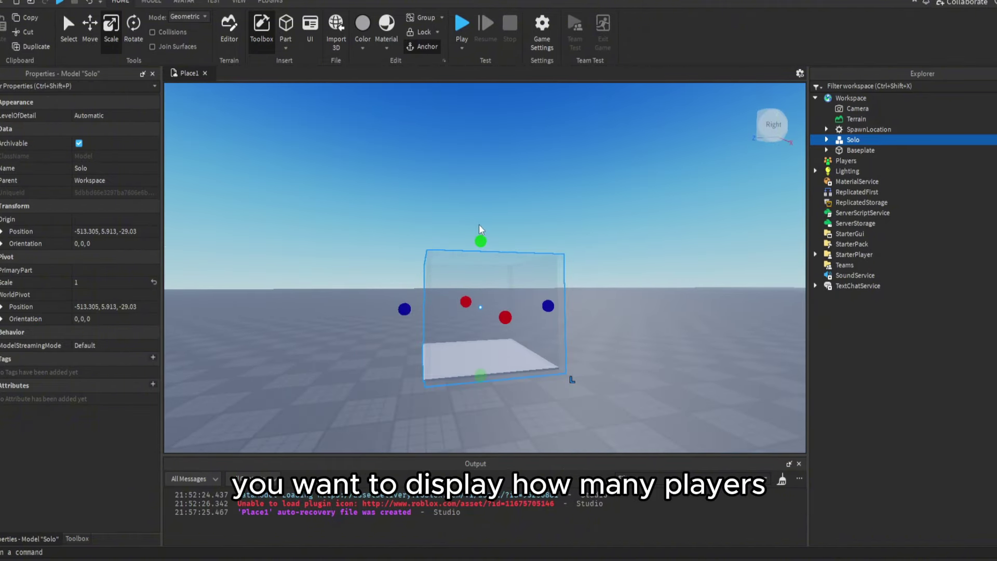
pyautogui.moveTo(518, 292); pyautogui.dragTo(524, 281, button='right')
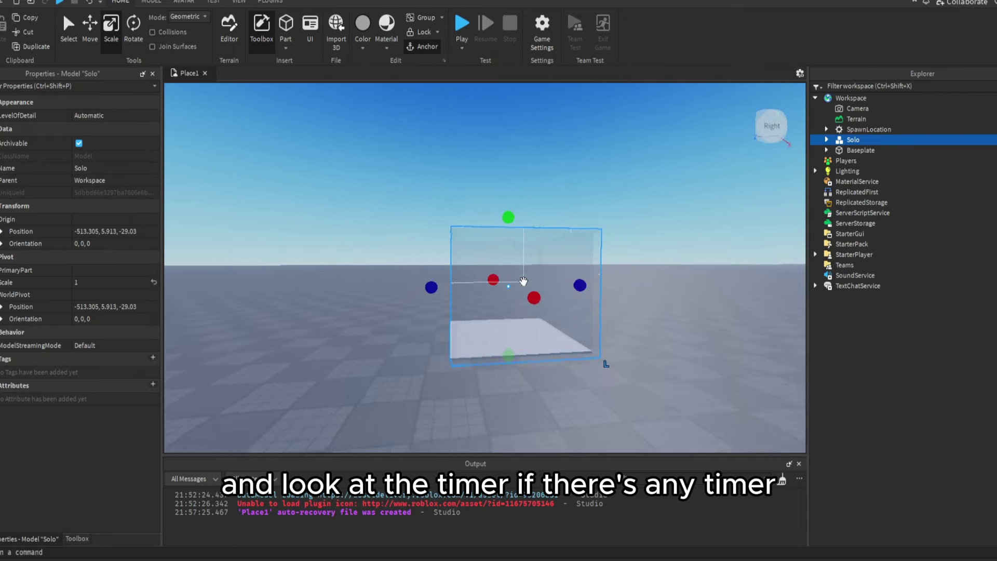
pyautogui.scroll(2, 524, 281)
pyautogui.scroll(-3, 523, 281)
pyautogui.scroll(-1, 523, 281)
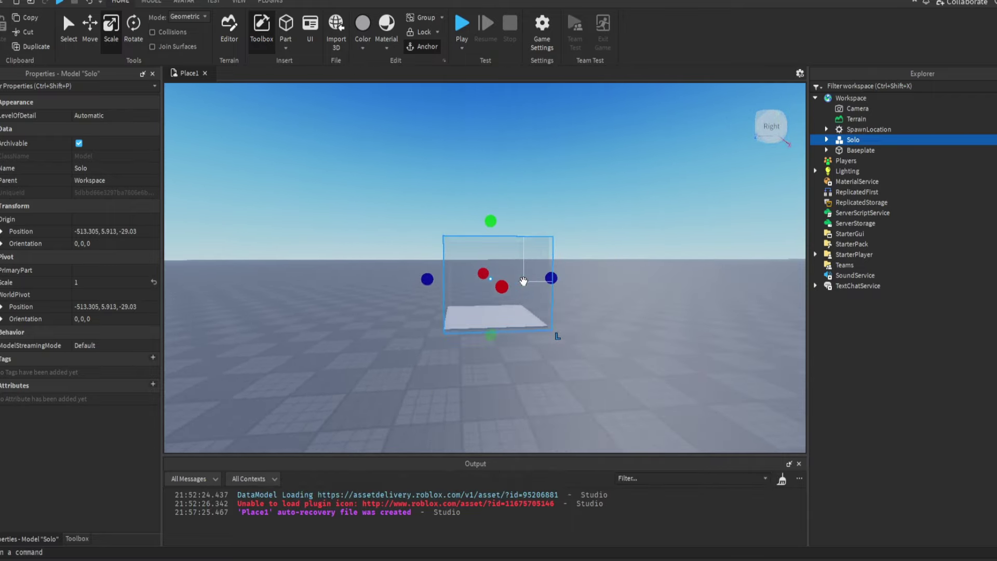
pyautogui.scroll(5, 523, 281)
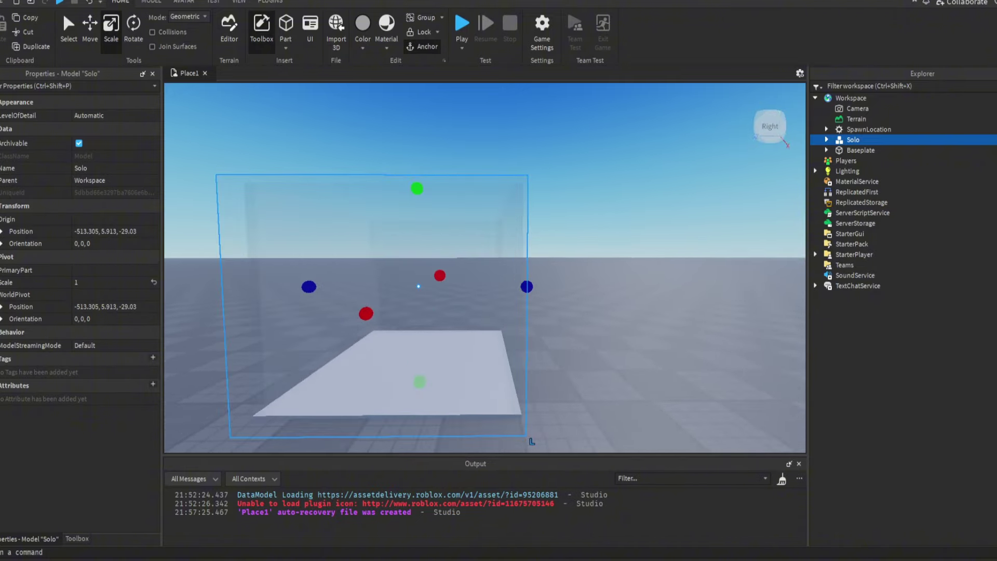
pyautogui.scroll(2, 524, 281)
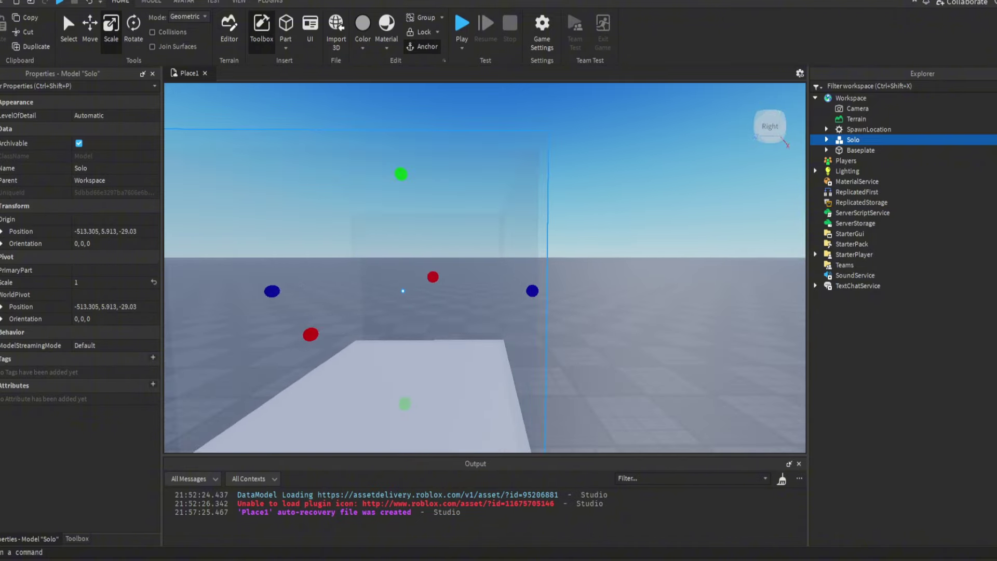
# Add a folder inside the Solo model and name it Players.
pyautogui.click(827, 140)
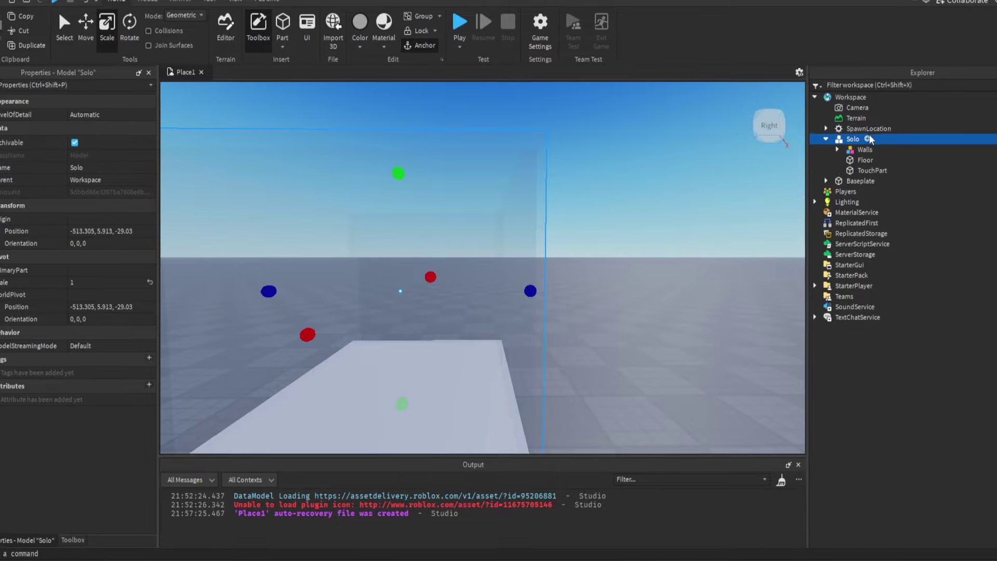
pyautogui.click(868, 140)
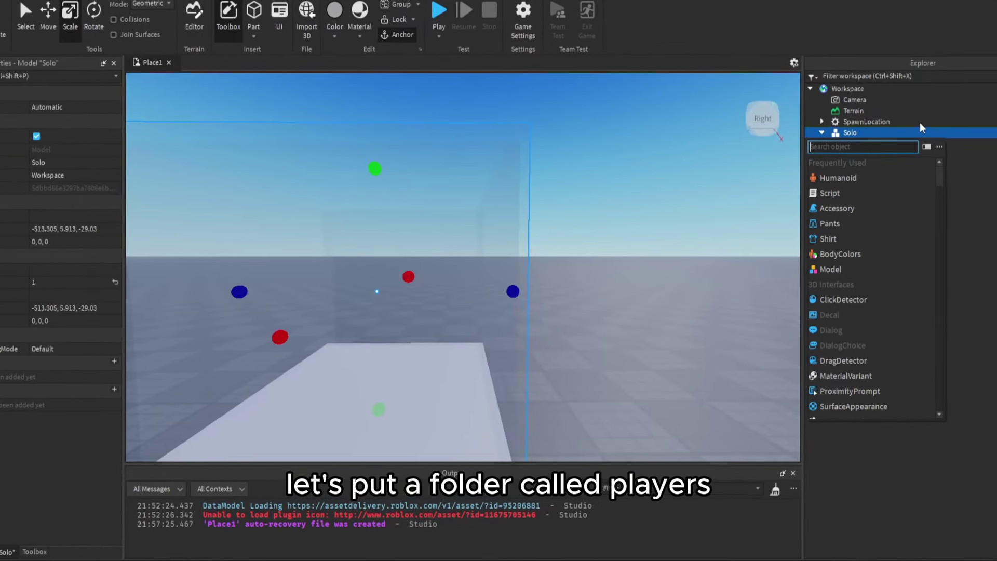
pyautogui.write('folder')
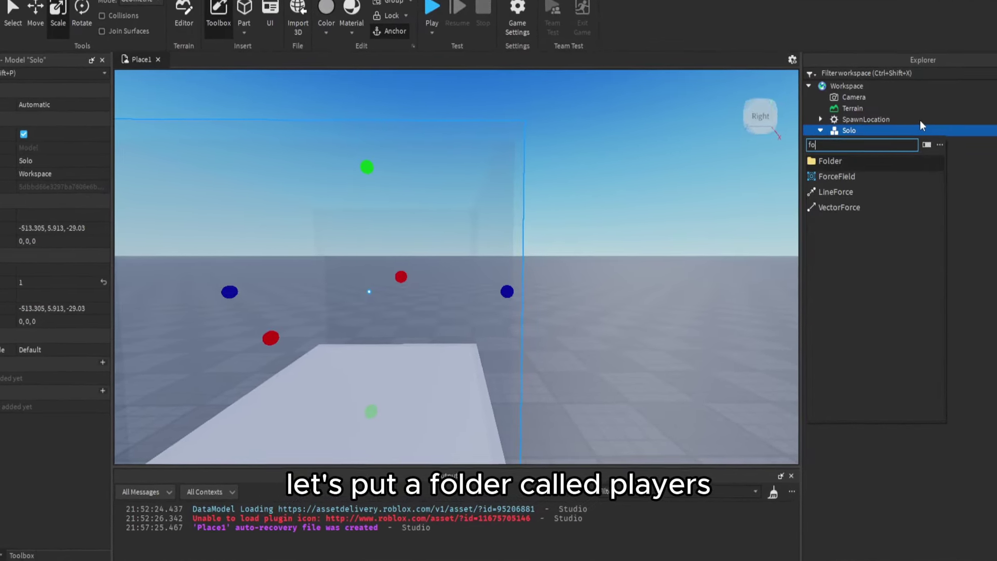
pyautogui.press('Return')
pyautogui.click(868, 137)
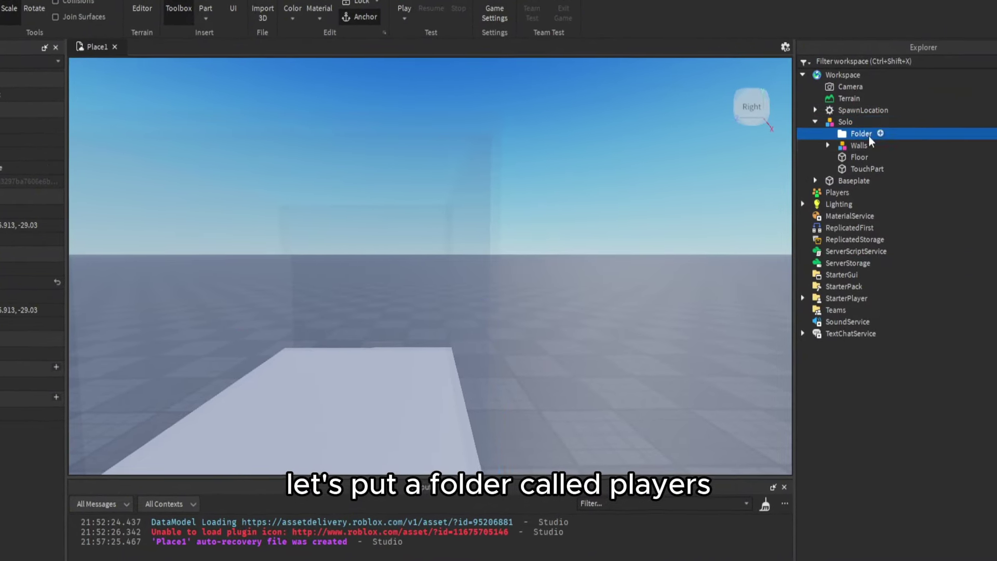
pyautogui.click(861, 135)
pyautogui.write('Players')
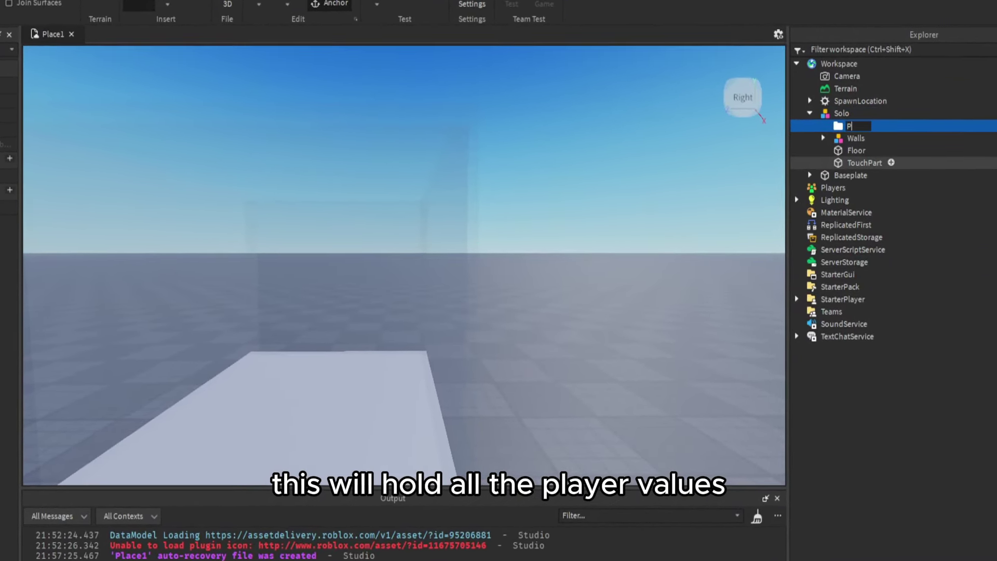
pyautogui.press('Return')
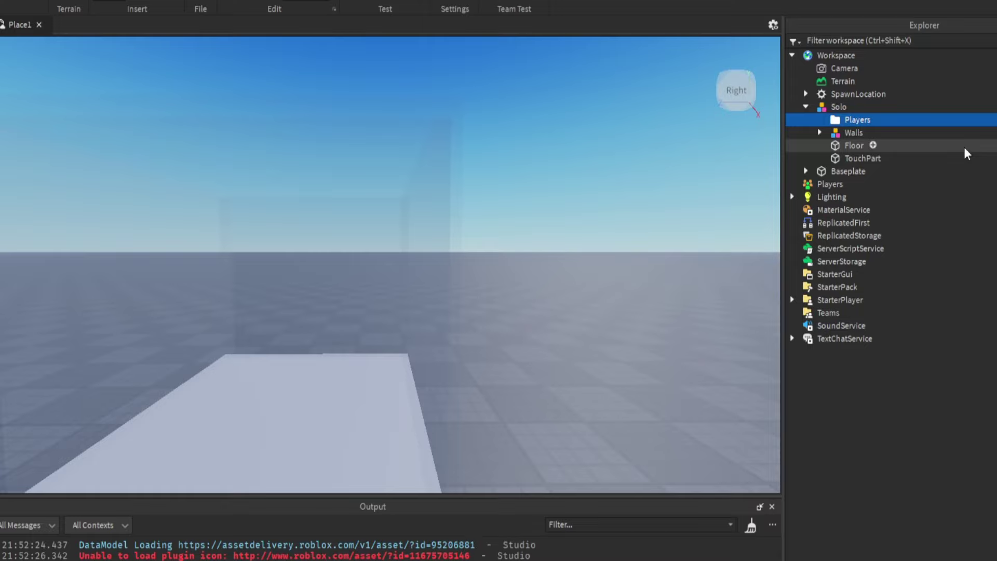
# Add a NumberValue inside the Solo model and name it Timer.
pyautogui.click(856, 107)
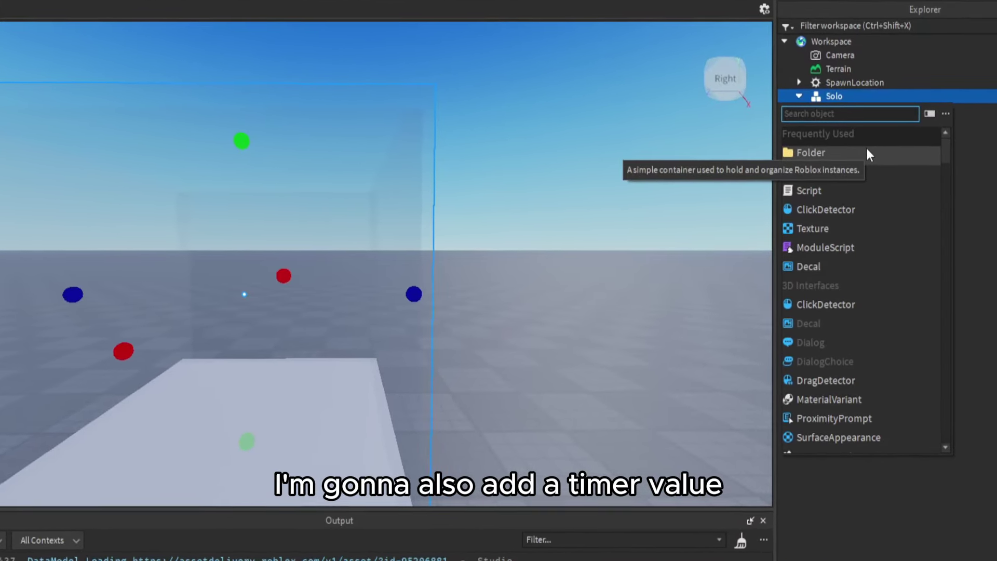
pyautogui.write('number')
pyautogui.press('Return')
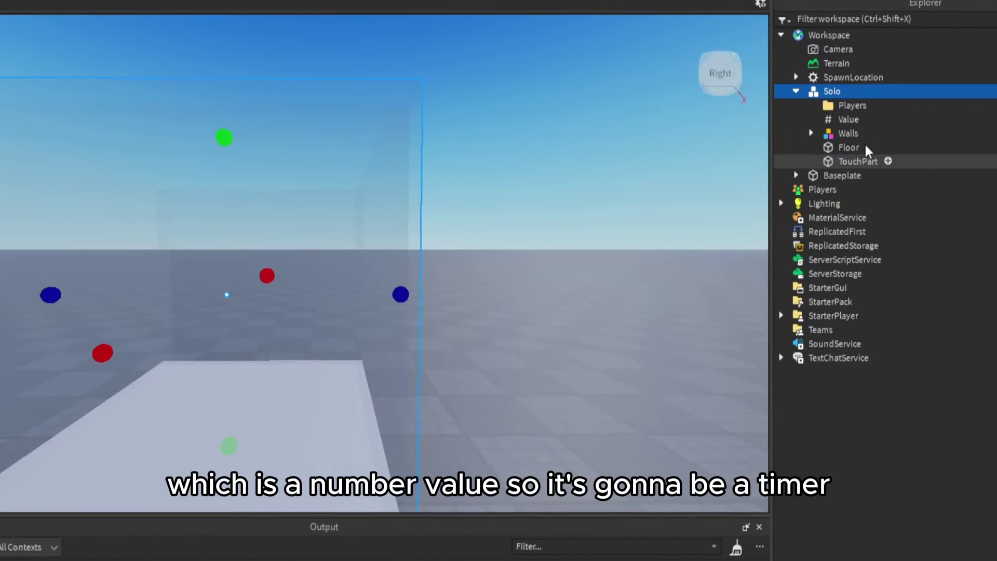
pyautogui.click(851, 123)
pyautogui.press('F2')
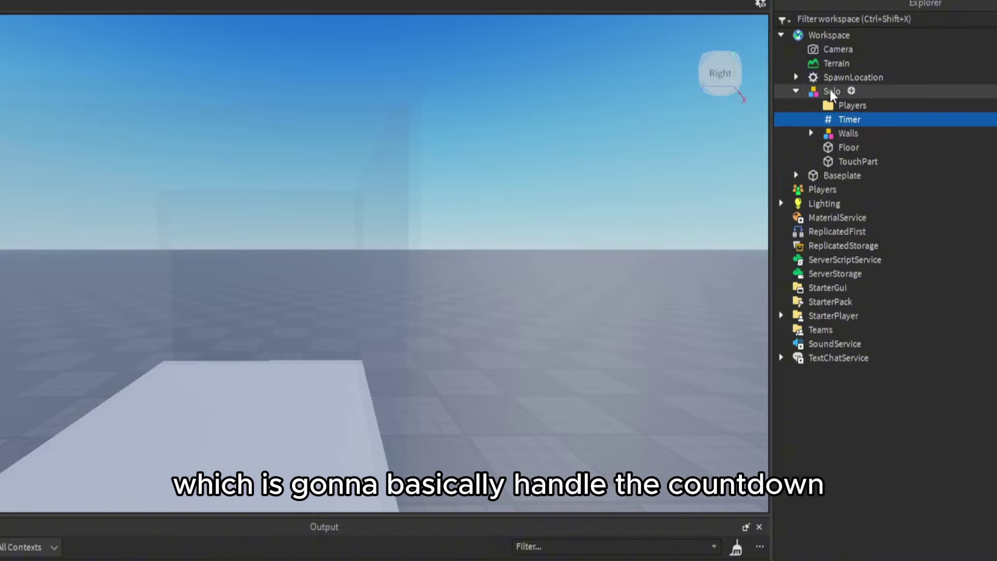
pyautogui.moveTo(466, 244); pyautogui.dragTo(466, 245, button='right')
pyautogui.moveTo(273, 154); pyautogui.dragTo(367, 135, button='right')
pyautogui.scroll(-2, 348, 171)
pyautogui.scroll(4, 367, 136)
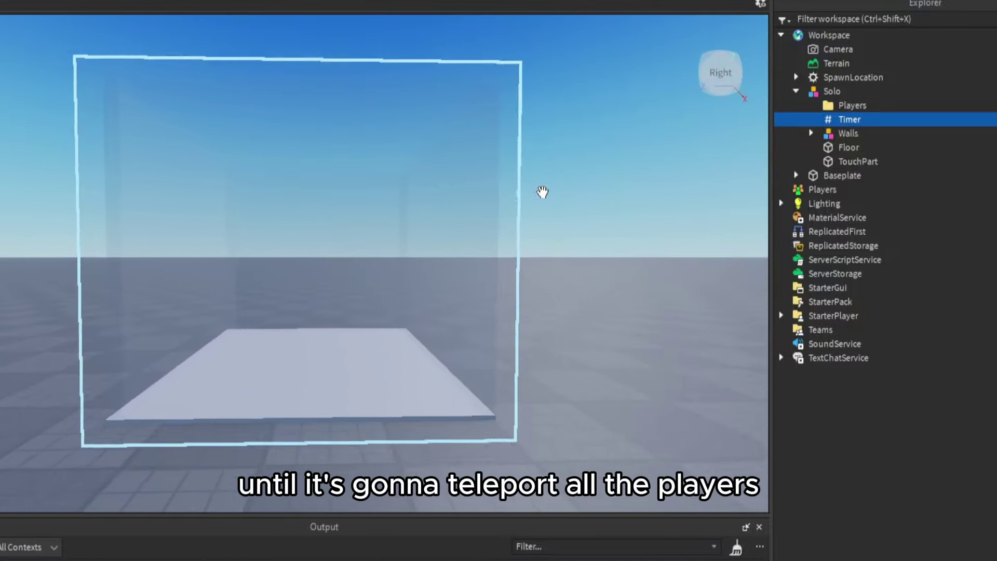
pyautogui.press('w')
pyautogui.press('e')
# Insert a BoolValue inside the Timer value of the Solo model.
pyautogui.moveTo(841, 124)
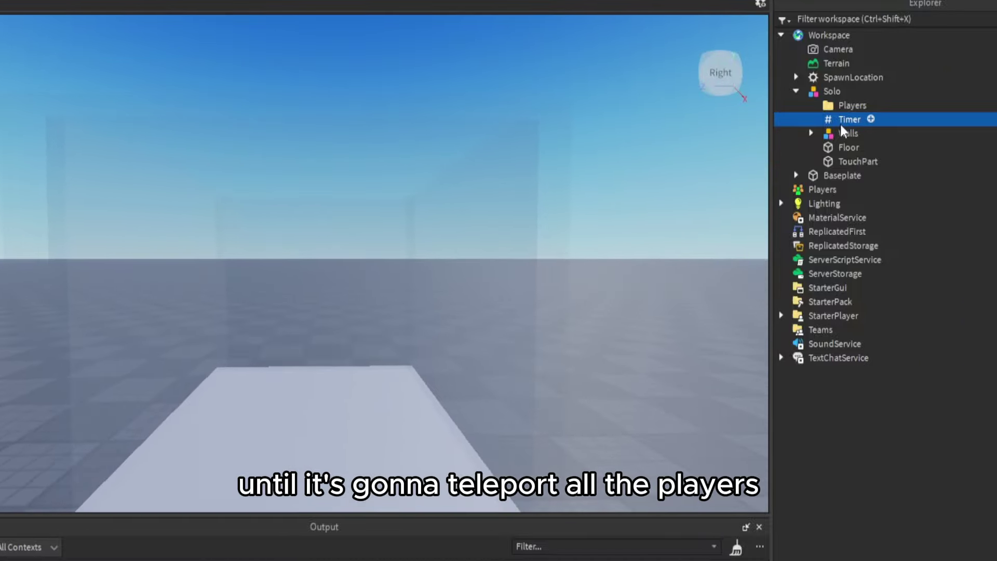
pyautogui.click(871, 118)
pyautogui.write('bo')
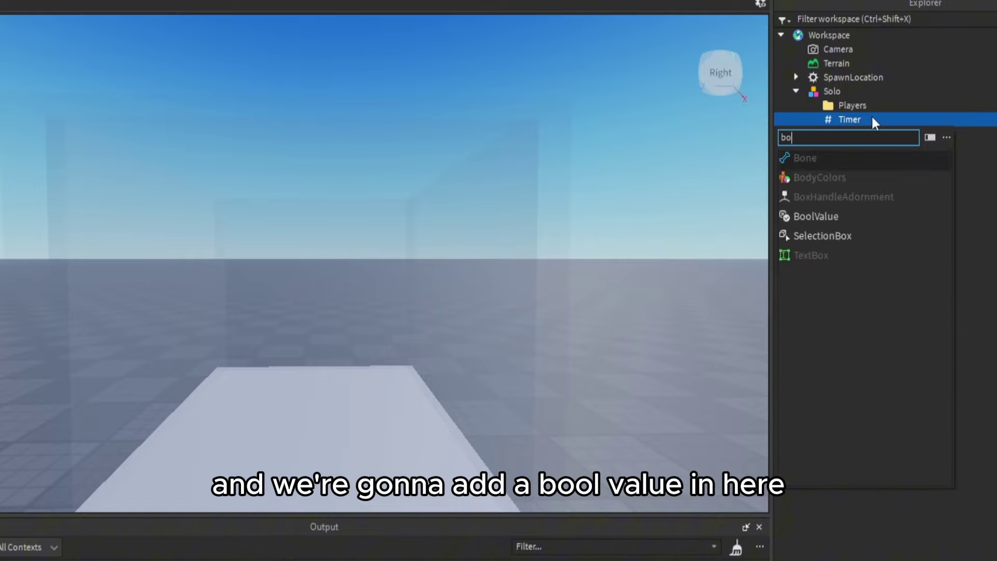
pyautogui.press('Down')
pyautogui.press('Down')
pyautogui.press('Down')
pyautogui.press('Return')
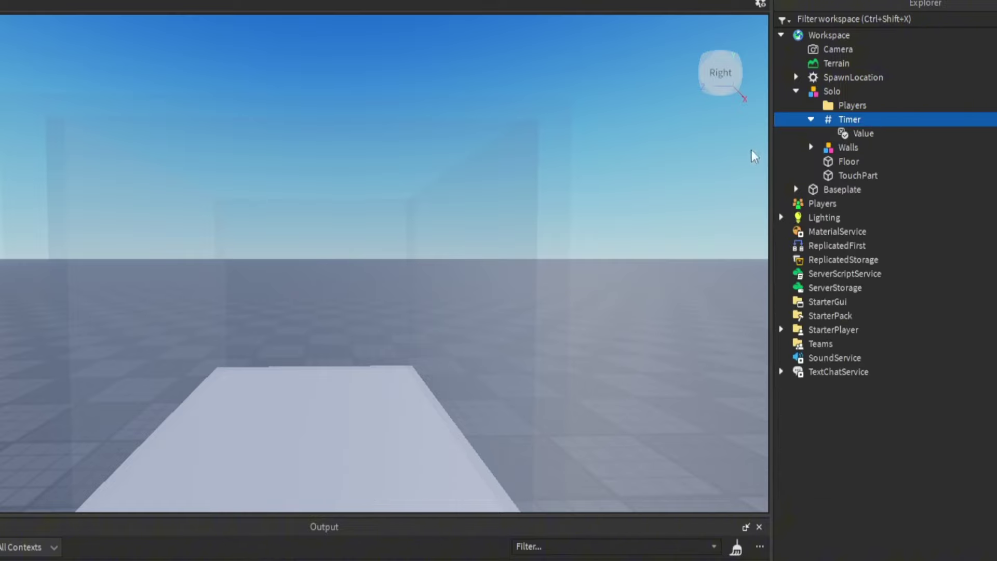
# Rename the BoolValue inside the Solo model's Timer as Active.
pyautogui.doubleClick(861, 134)
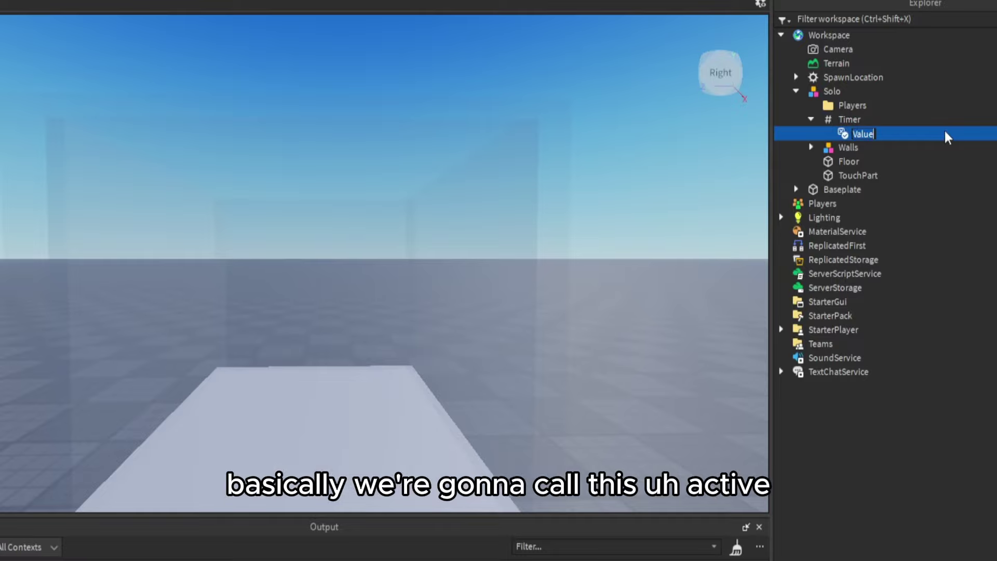
pyautogui.write('Active')
pyautogui.press('Return')
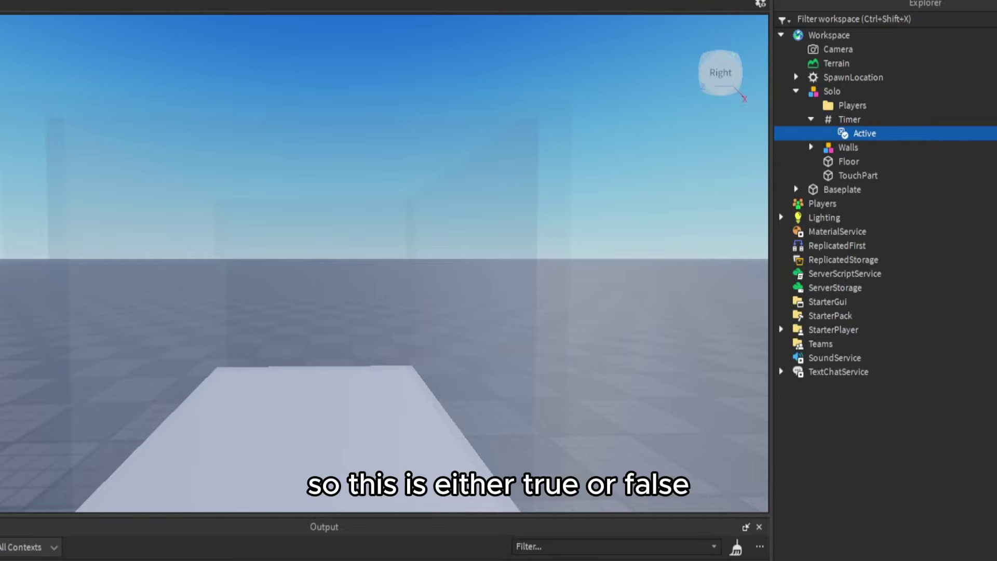
pyautogui.moveTo(160, 170); pyautogui.dragTo(160, 170, button='right')
pyautogui.scroll(-3, 160, 170)
pyautogui.scroll(6, 256, 200)
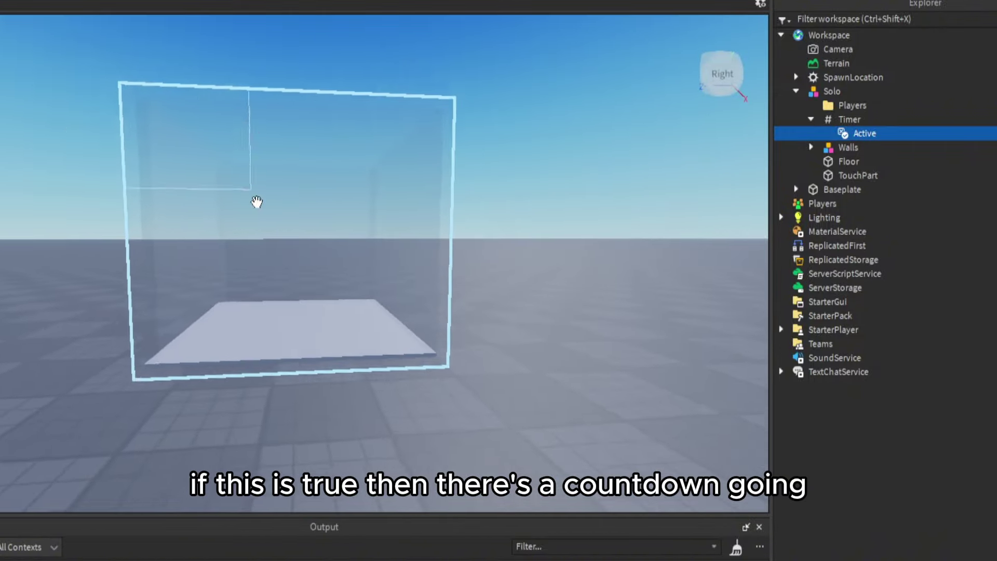
pyautogui.press('q')
pyautogui.press('w')
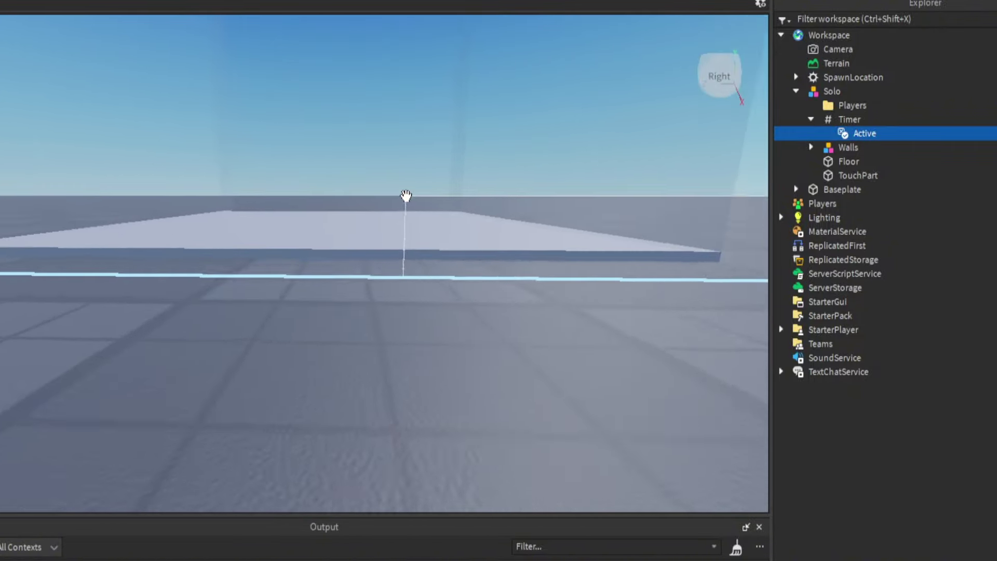
pyautogui.press('s')
pyautogui.press('s')
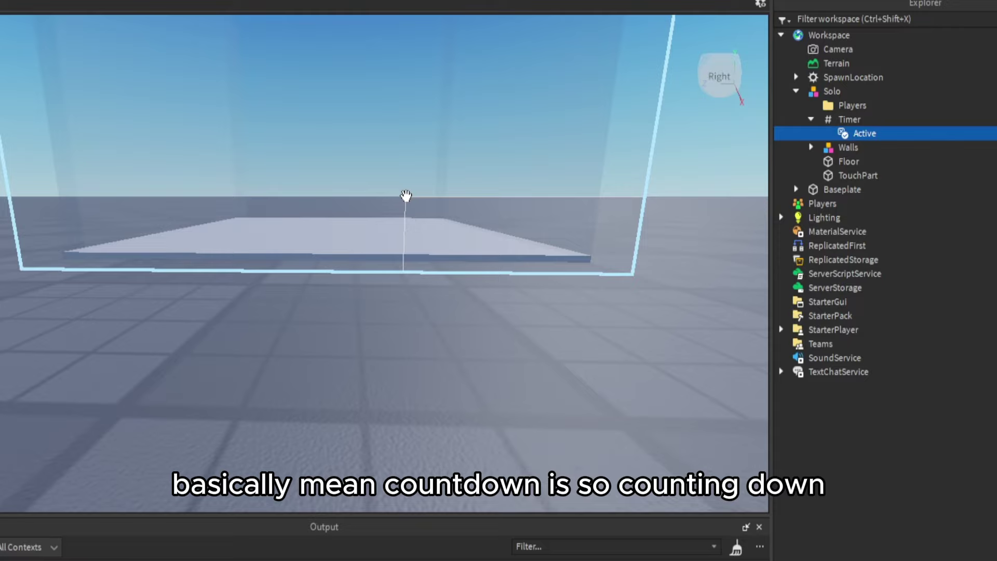
pyautogui.press('s')
pyautogui.moveTo(405, 196); pyautogui.dragTo(362, 312, button='right')
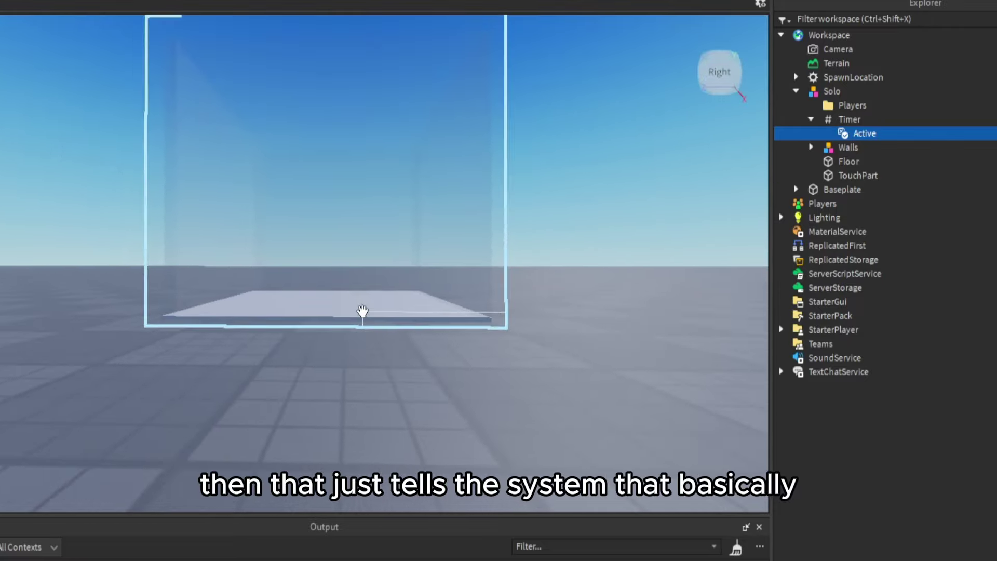
pyautogui.moveTo(322, 311); pyautogui.dragTo(322, 311, button='right')
pyautogui.press('w')
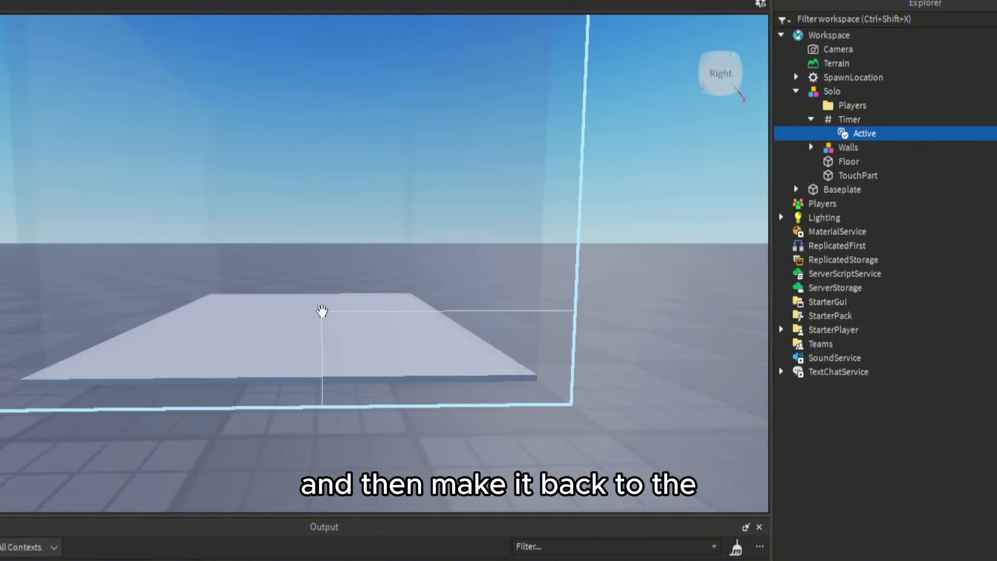
pyautogui.scroll(-5, 322, 311)
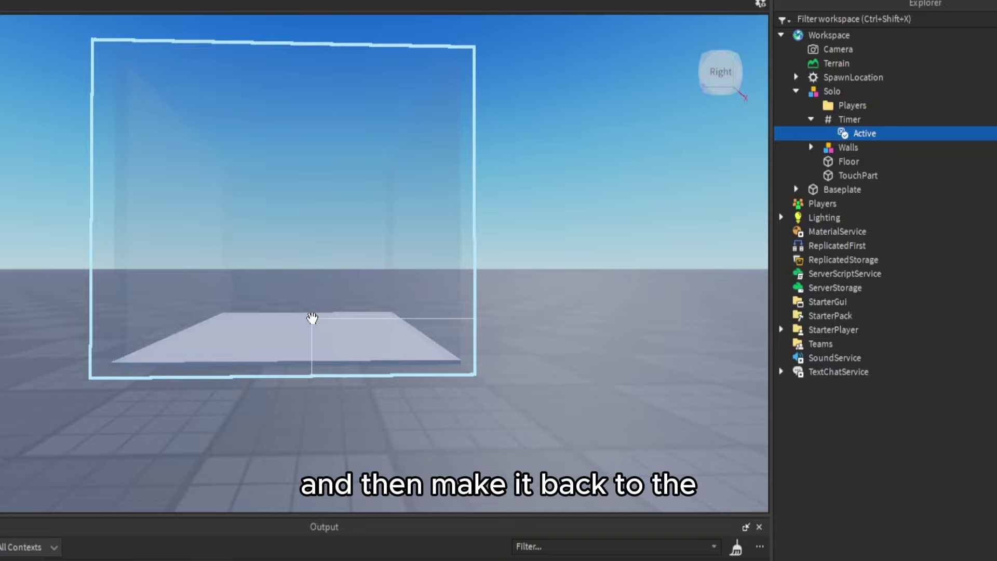
pyautogui.moveTo(331, 308); pyautogui.dragTo(273, 343, button='right')
pyautogui.scroll(2, 273, 344)
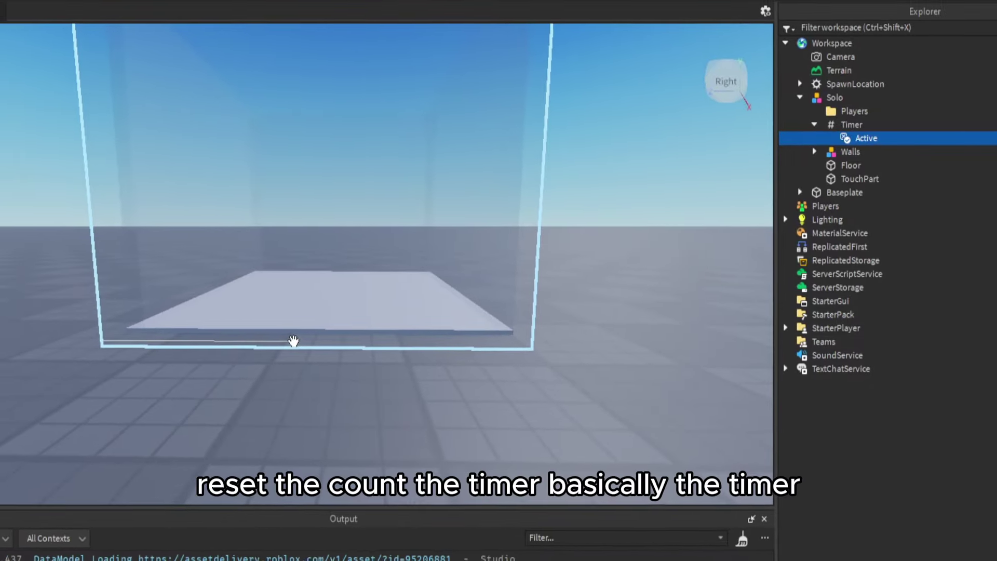
pyautogui.scroll(3, 312, 336)
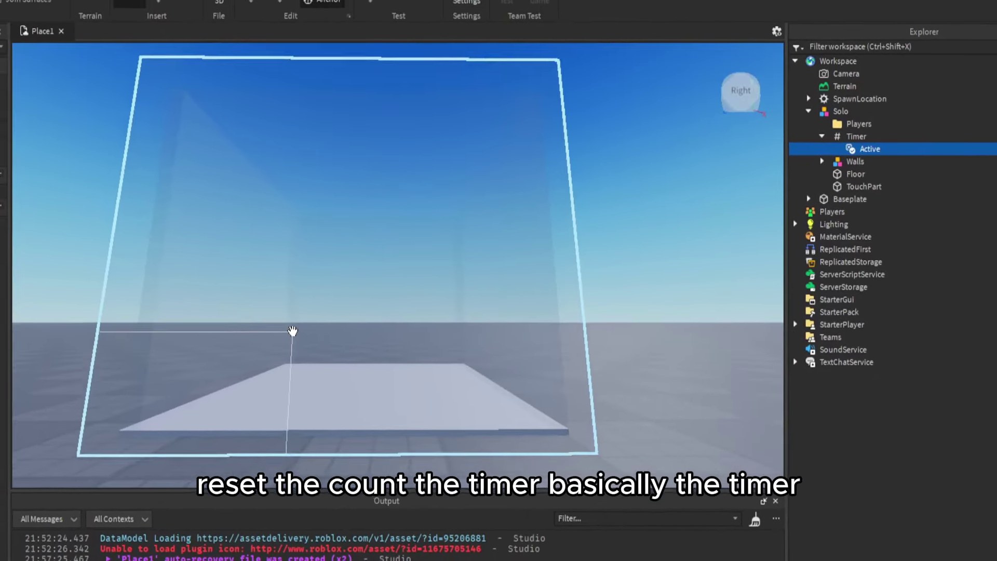
pyautogui.click(819, 131)
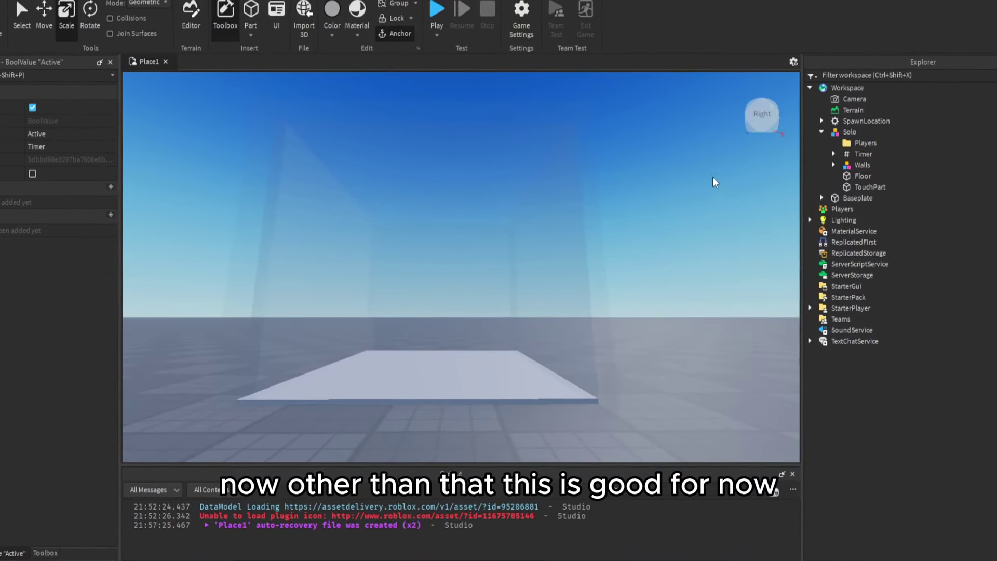
pyautogui.moveTo(713, 178); pyautogui.dragTo(750, 177, button='right')
pyautogui.scroll(-4, 749, 176)
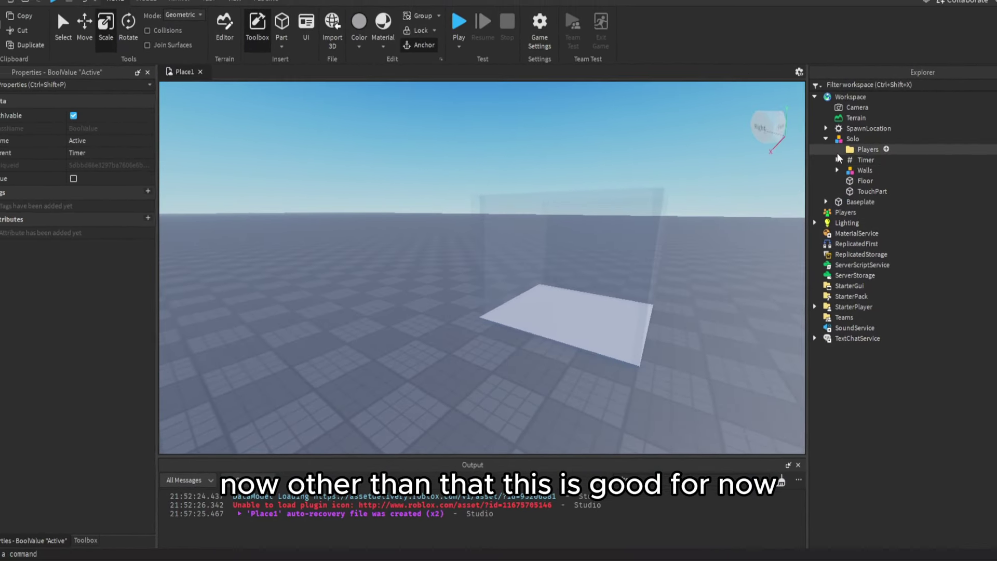
pyautogui.moveTo(660, 222)
pyautogui.mouseDown(button='right')
pyautogui.moveTo(666, 215)
pyautogui.moveTo(658, 220)
pyautogui.mouseUp(button='right')
pyautogui.scroll(3, 657, 220)
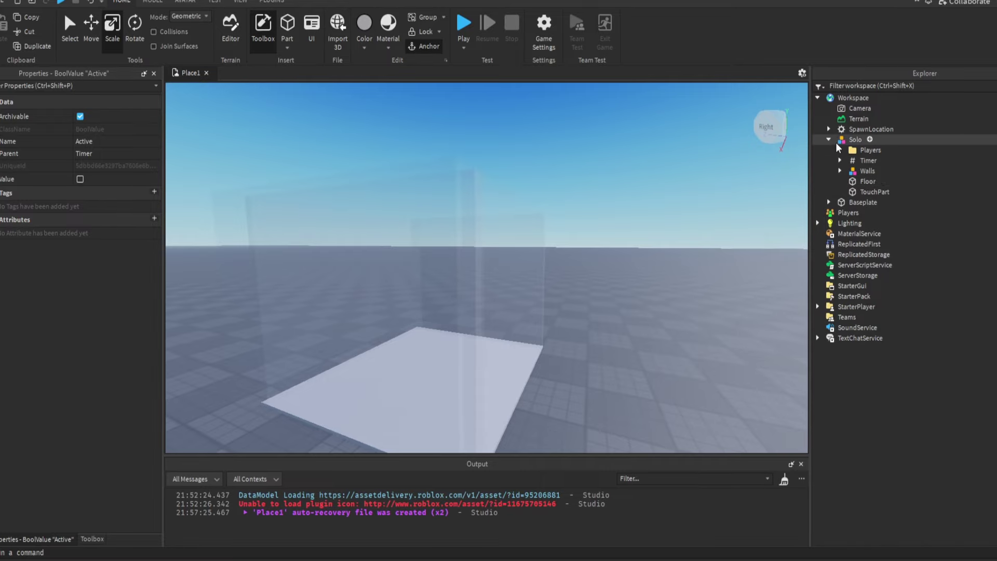
pyautogui.scroll(-5, 447, 250)
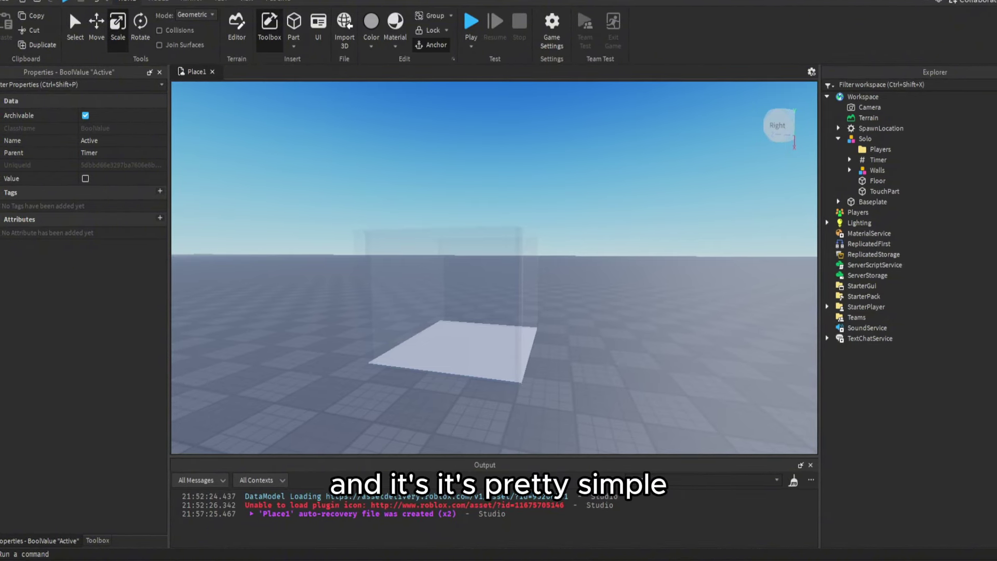
# Duplicate the Solo model's Floor part and raise the copy about 11.65 studs to form the ceiling.
pyautogui.press('w')
pyautogui.moveTo(484, 218); pyautogui.dragTo(484, 215, button='right')
pyautogui.click(877, 182)
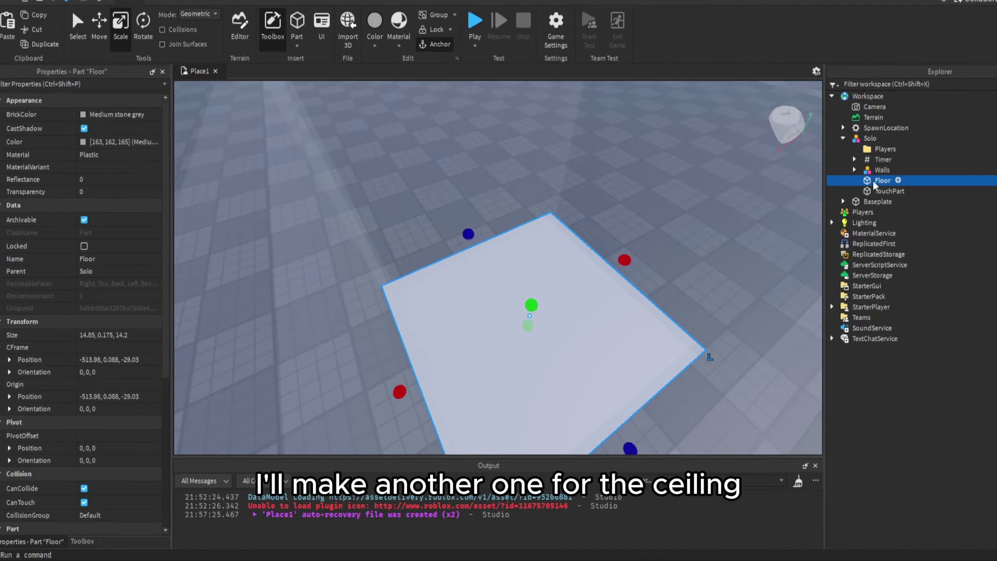
pyautogui.hotkey('ctrl', 'c')
pyautogui.hotkey('ctrl', 'v')
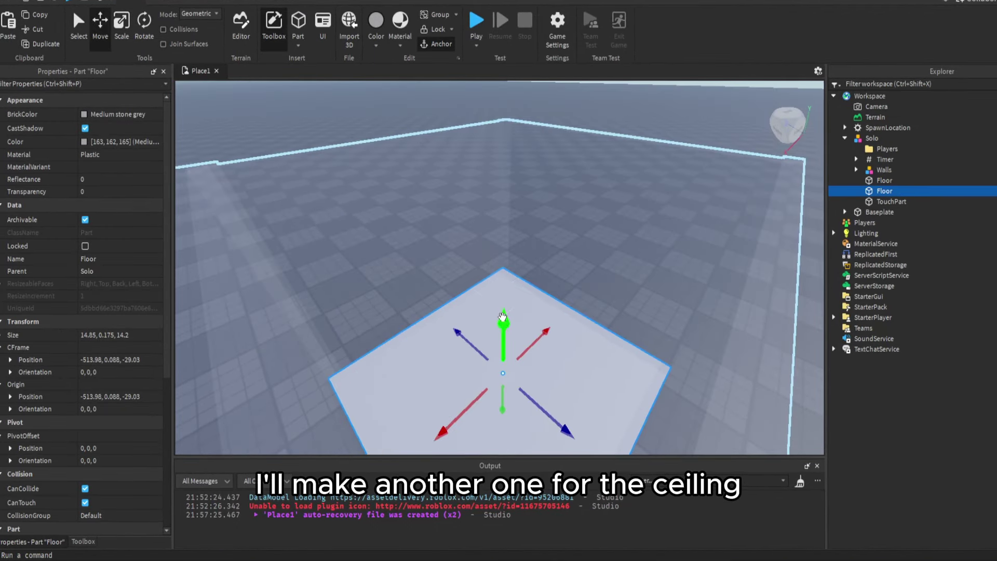
pyautogui.moveTo(504, 320); pyautogui.dragTo(508, 138)
# Set the raised Floor copy's transparency to 1.
pyautogui.click(123, 191)
pyautogui.write('1')
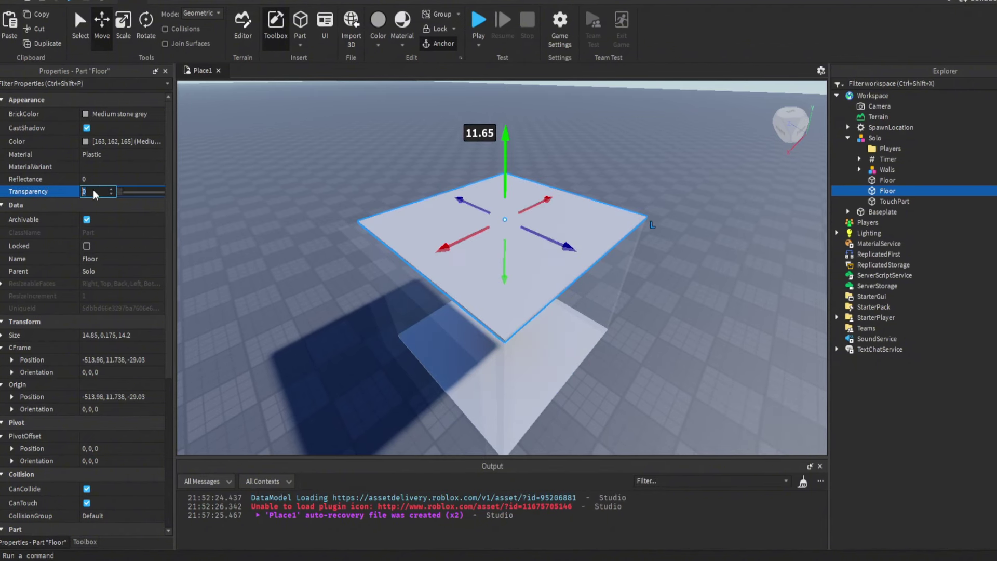
pyautogui.press('Return')
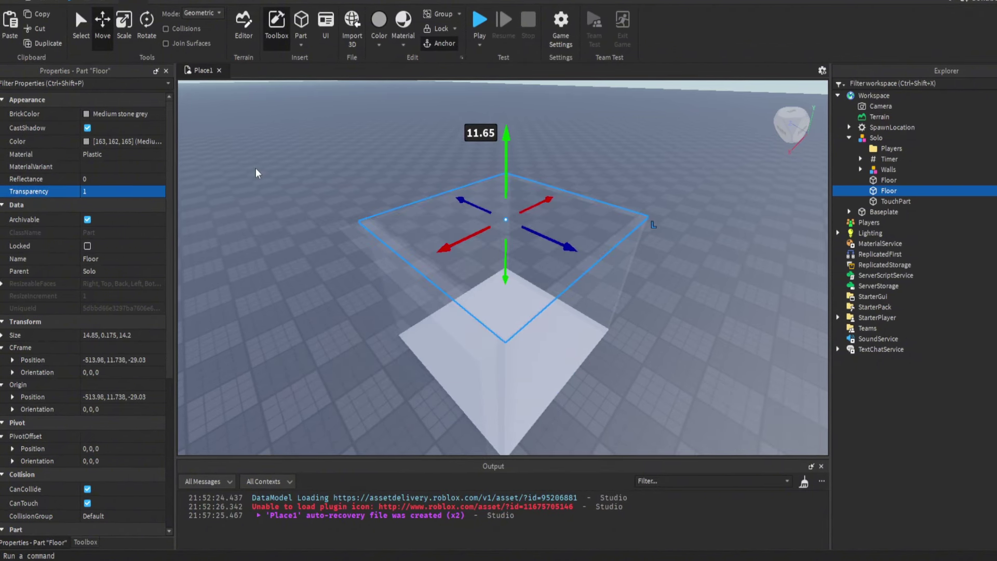
# Paste the copied BillboardGui into the raised Floor copy of the Solo model.
pyautogui.rightClick(898, 191)
pyautogui.click(895, 222)
pyautogui.scroll(-5, 540, 207)
pyautogui.moveTo(539, 206); pyautogui.dragTo(551, 190, button='right')
pyautogui.scroll(5, 542, 208)
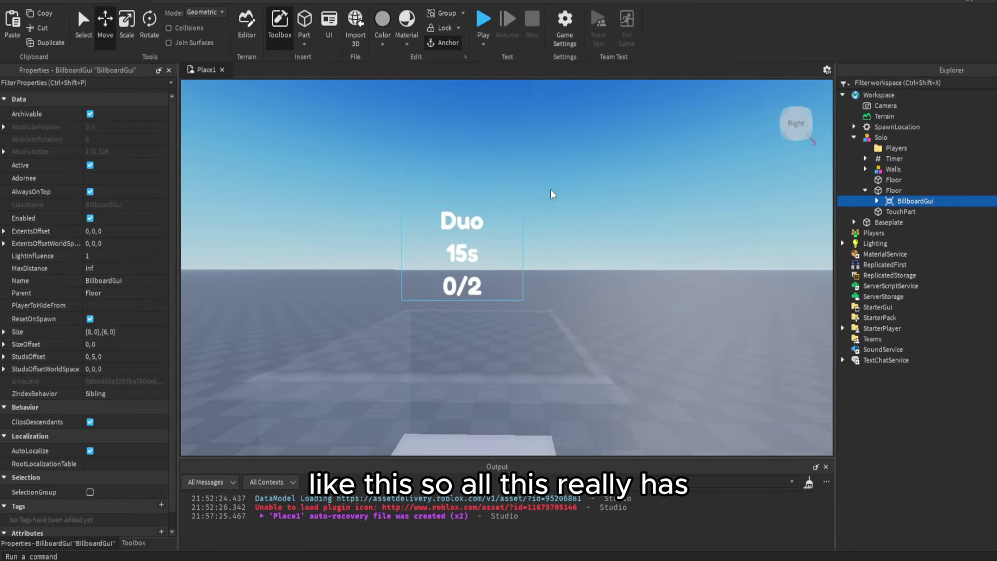
# Set the text of the BillboardGui's TextLabel named Label to Solo.
pyautogui.click(876, 201)
pyautogui.click(918, 211)
pyautogui.scroll(-9, 104, 363)
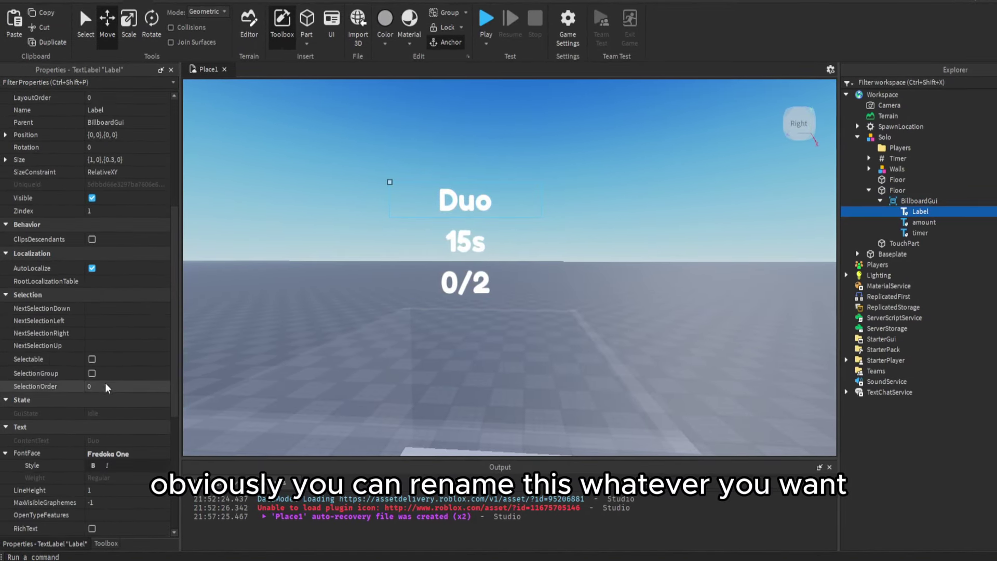
pyautogui.click(126, 427)
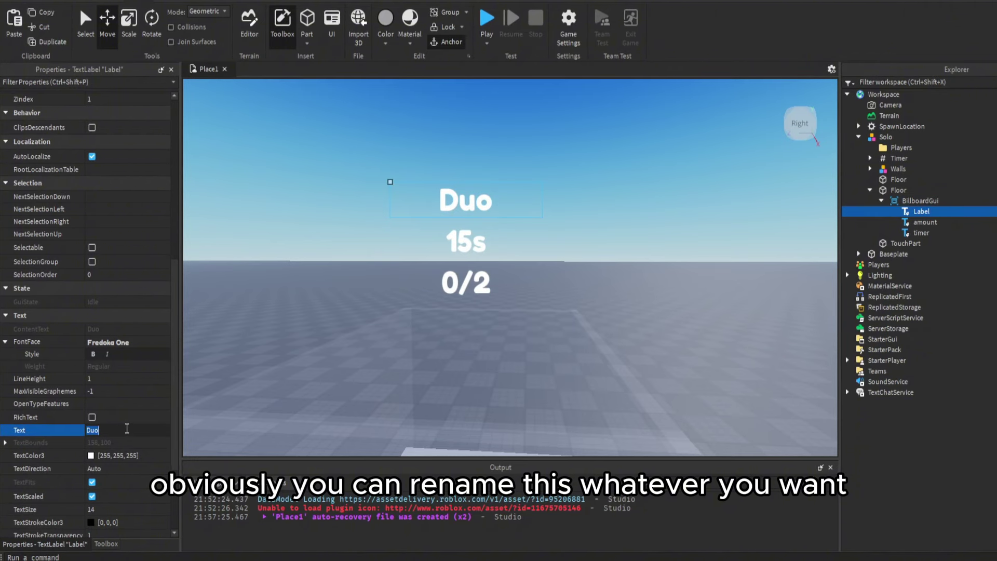
pyautogui.write('Solo')
pyautogui.press('Return')
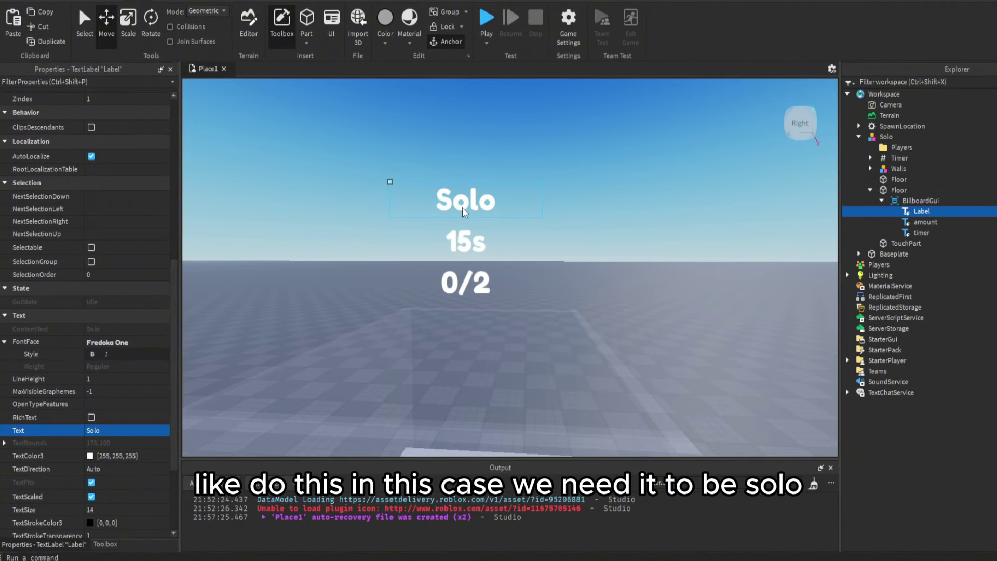
# Examine which lines of the billboard belong to the Label, amount and timer text labels.
pyautogui.scroll(-5, 488, 204)
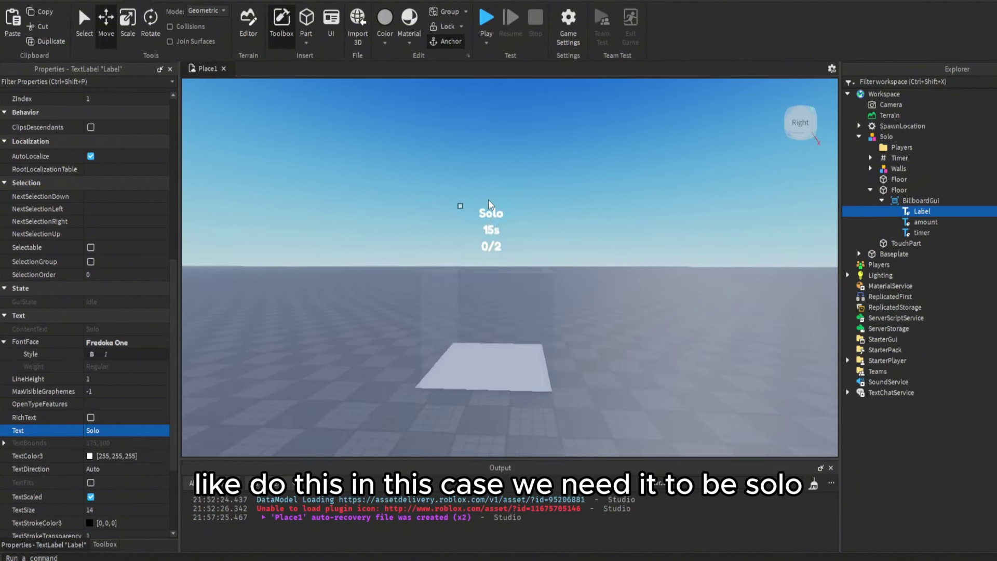
pyautogui.scroll(4, 491, 205)
pyautogui.scroll(-3, 548, 205)
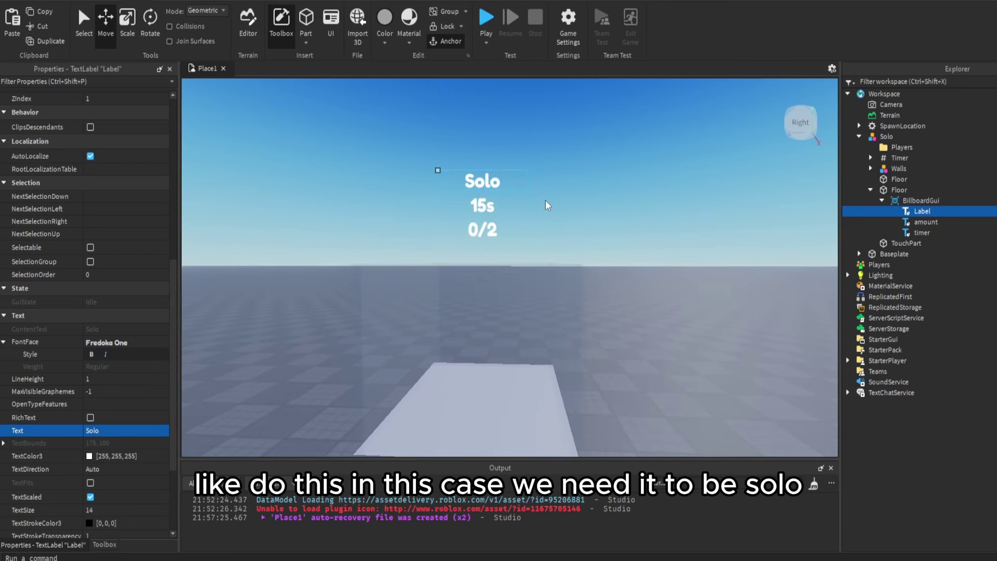
pyautogui.scroll(2, 547, 204)
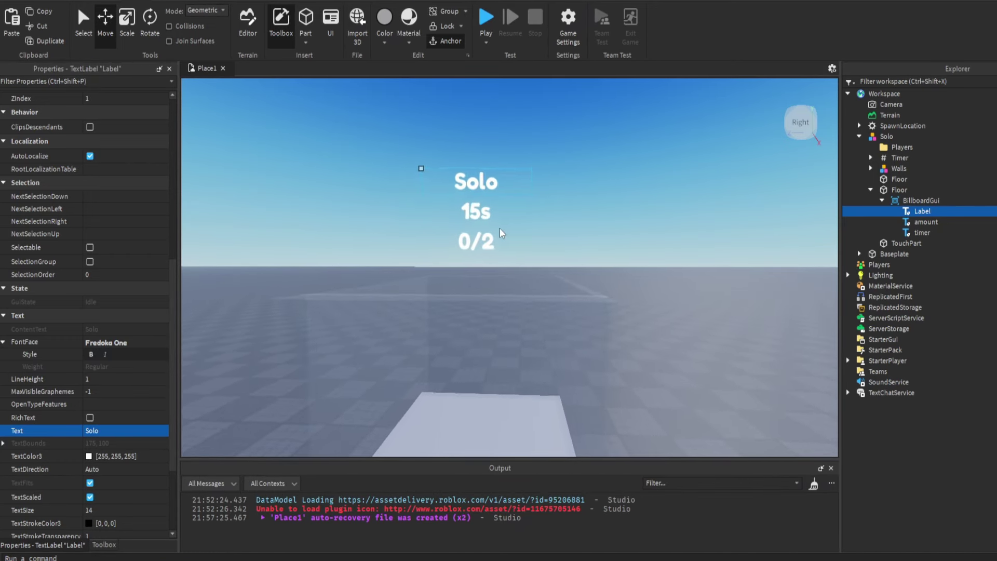
pyautogui.scroll(3, 501, 233)
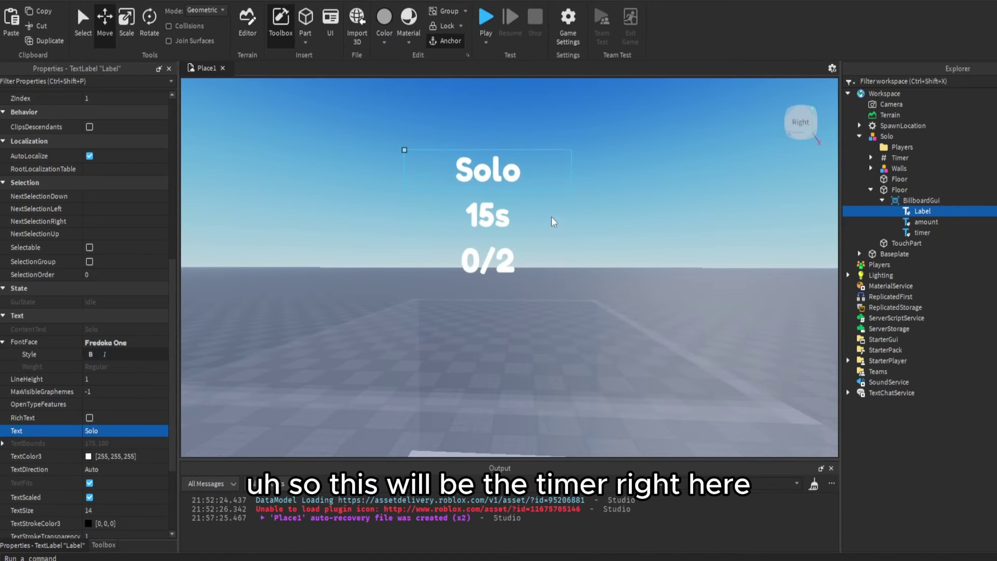
pyautogui.click(926, 223)
pyautogui.click(922, 232)
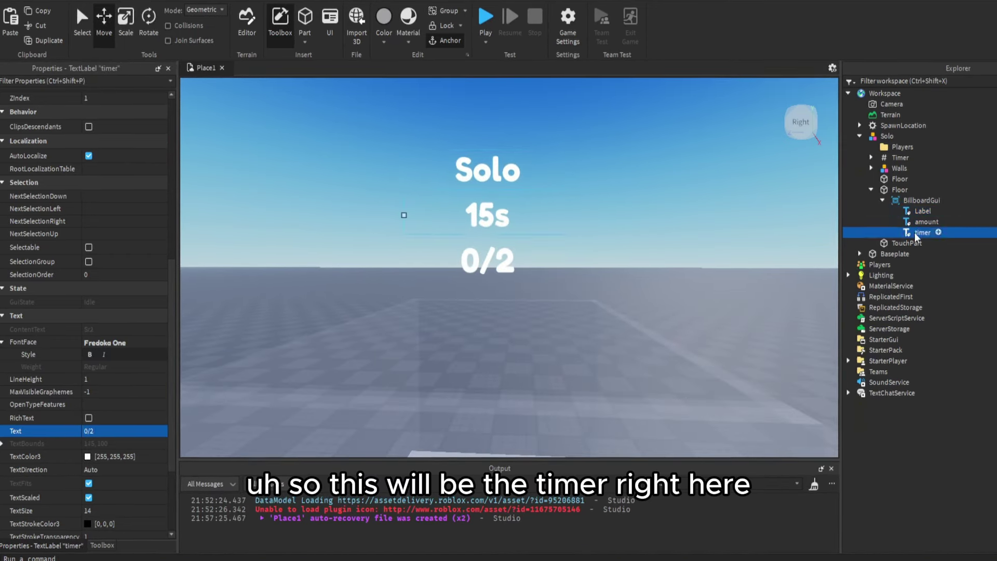
pyautogui.click(919, 225)
pyautogui.scroll(-6, 626, 239)
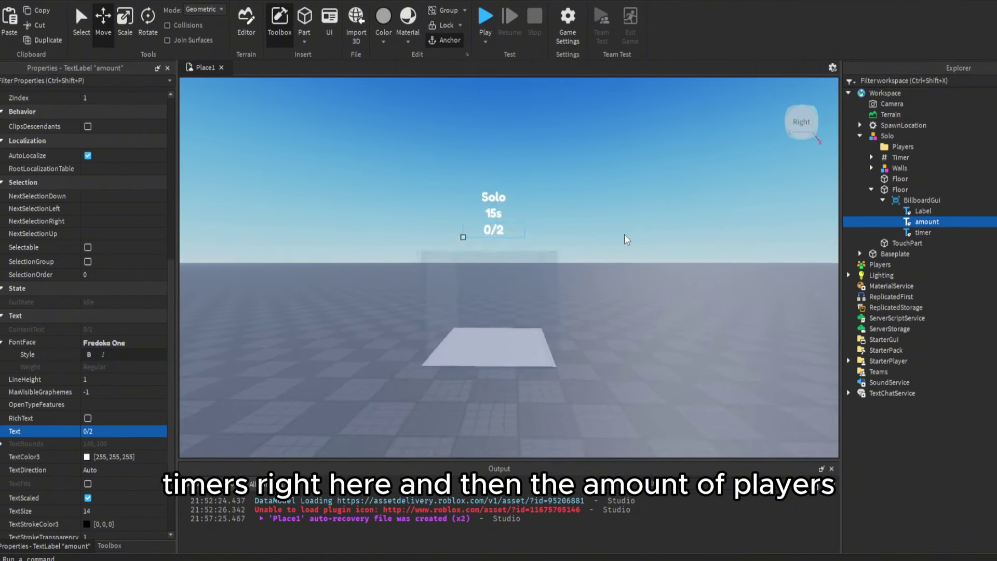
pyautogui.scroll(5, 627, 239)
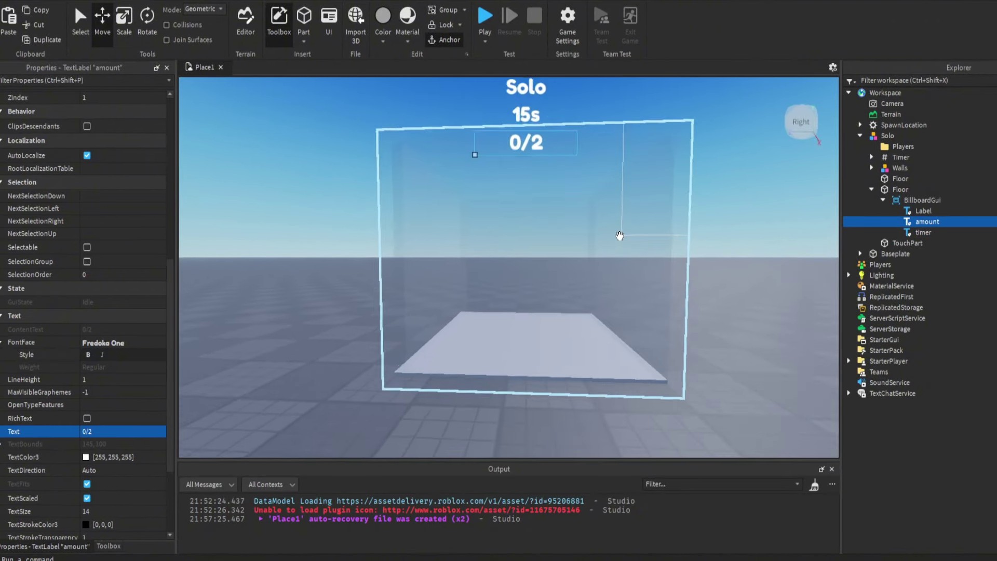
pyautogui.scroll(2, 622, 242)
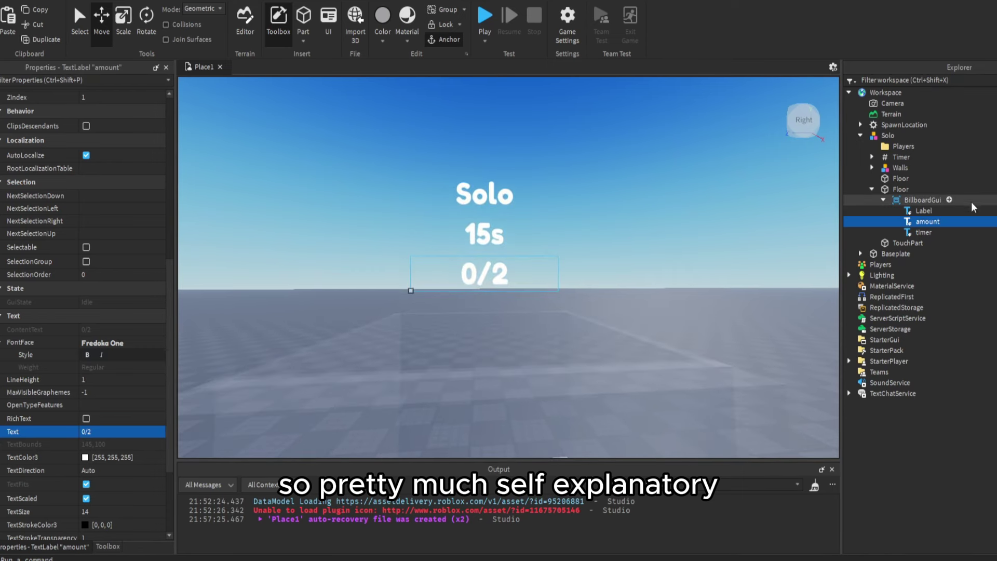
pyautogui.click(921, 233)
pyautogui.click(925, 221)
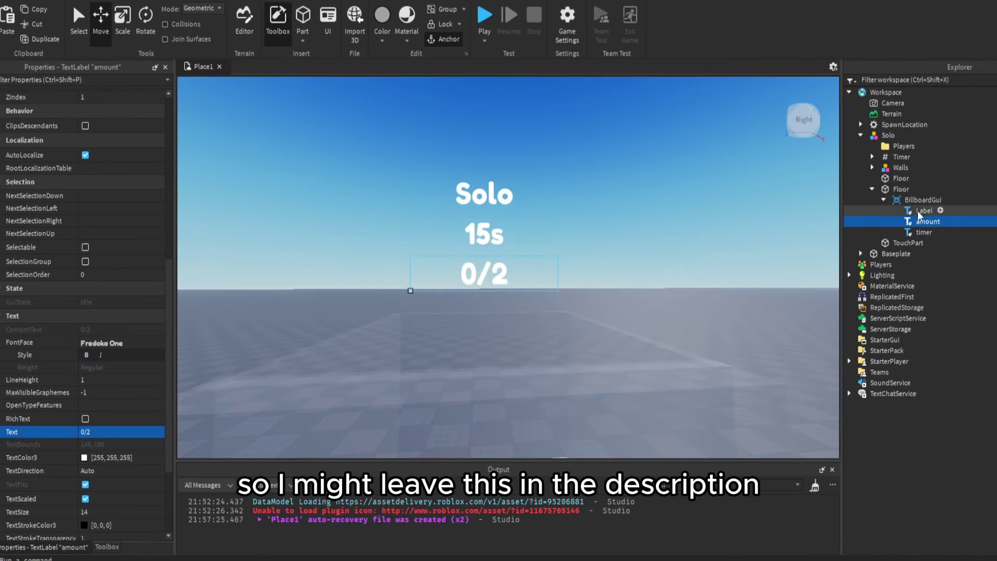
pyautogui.click(923, 211)
# Examine the BillboardGui's properties and its placement above the Solo model.
pyautogui.click(930, 199)
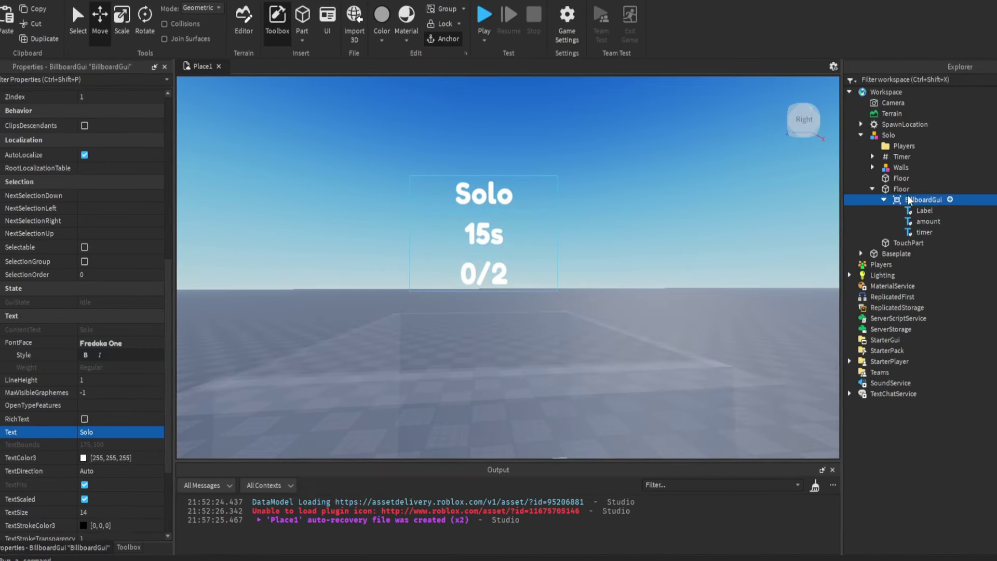
pyautogui.moveTo(690, 202); pyautogui.dragTo(664, 215, button='right')
pyautogui.scroll(-2, 664, 218)
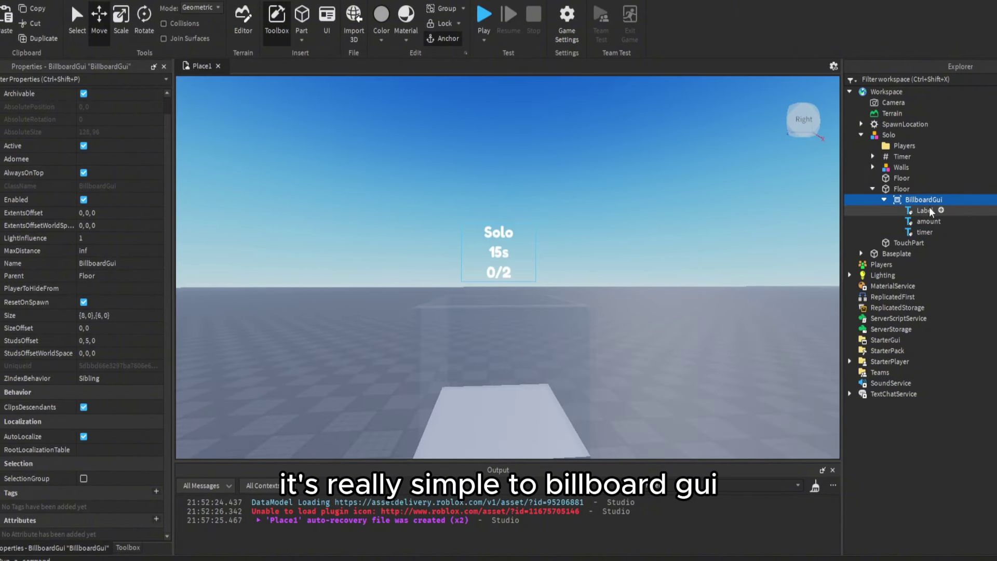
pyautogui.scroll(1, 160, 252)
pyautogui.moveTo(512, 239); pyautogui.dragTo(512, 250, button='right')
pyautogui.press('q')
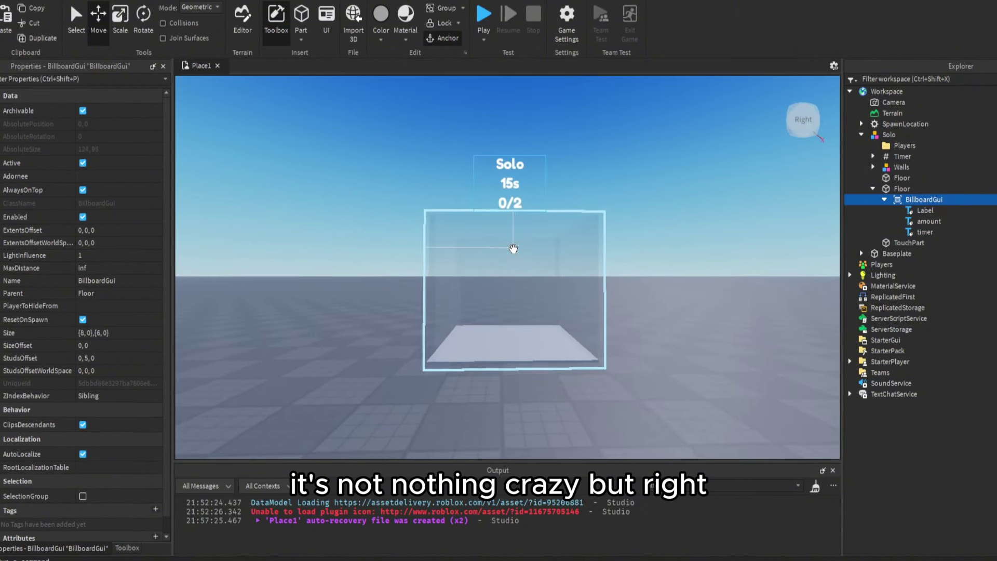
pyautogui.press('d')
pyautogui.press('a')
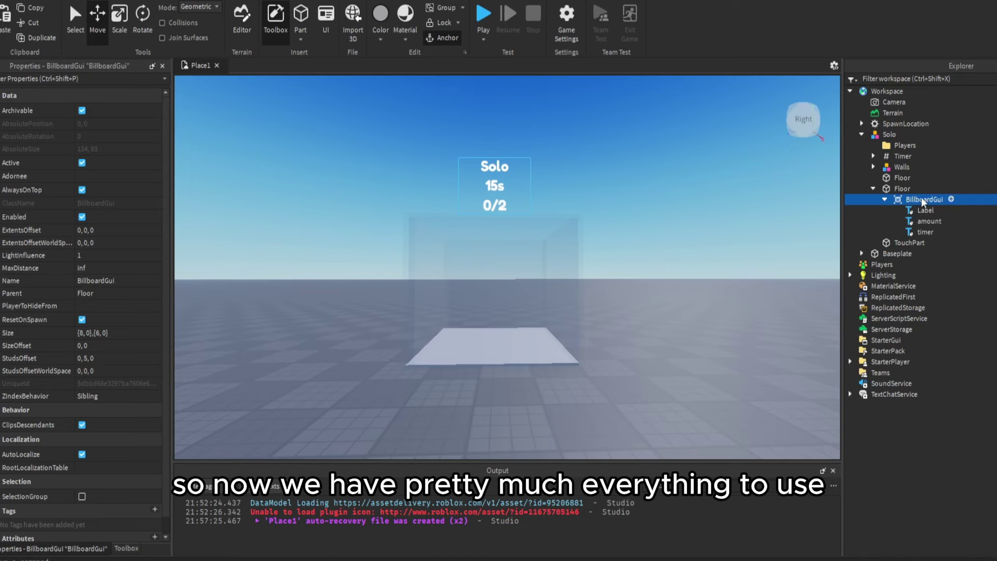
# Collapse the hierarchy of the Solo model and inspect the elevator with its billboard in the 3D view.
pyautogui.click(873, 188)
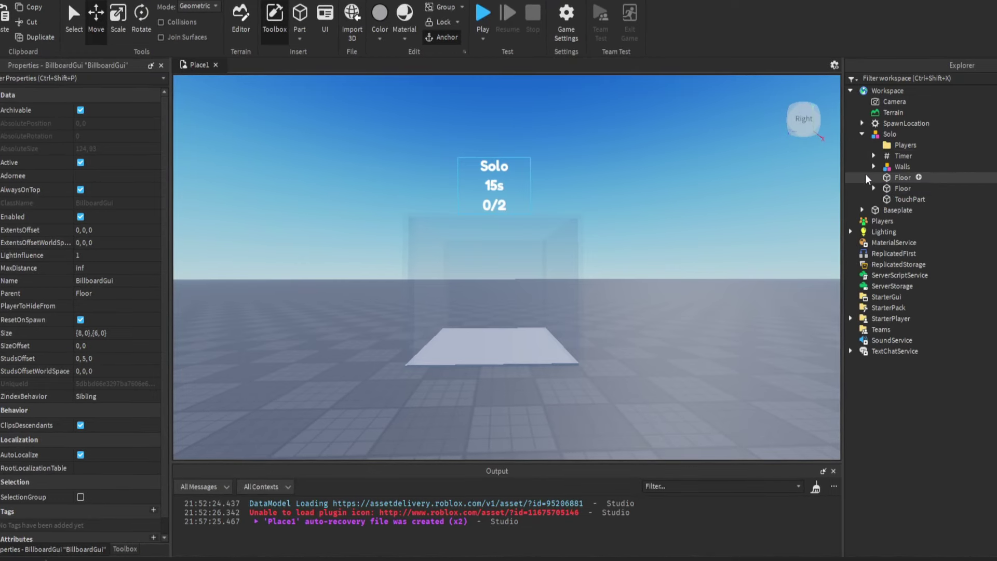
pyautogui.click(862, 134)
pyautogui.moveTo(730, 206); pyautogui.dragTo(748, 226, button='right')
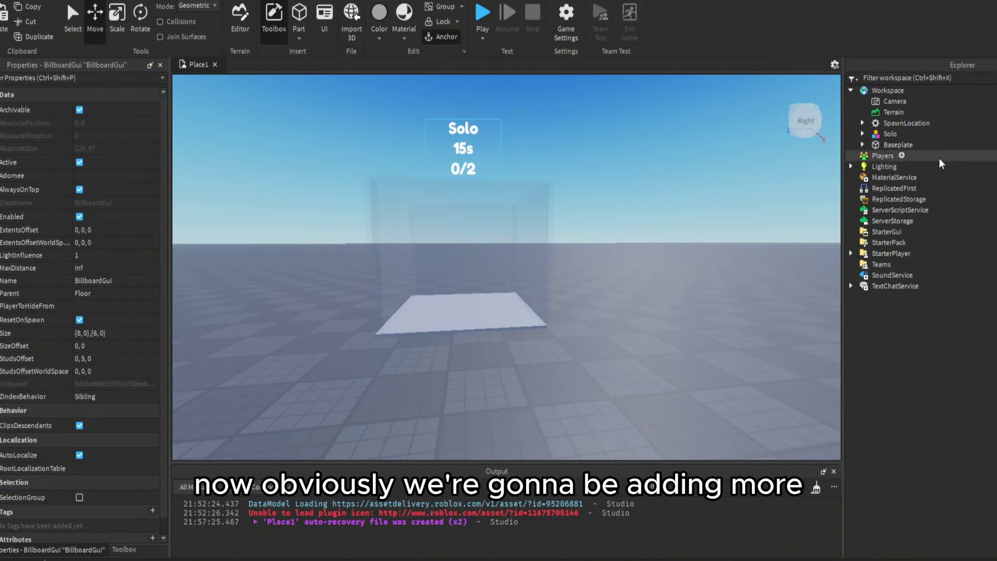
pyautogui.moveTo(558, 232); pyautogui.dragTo(558, 226, button='right')
pyautogui.scroll(-3, 558, 225)
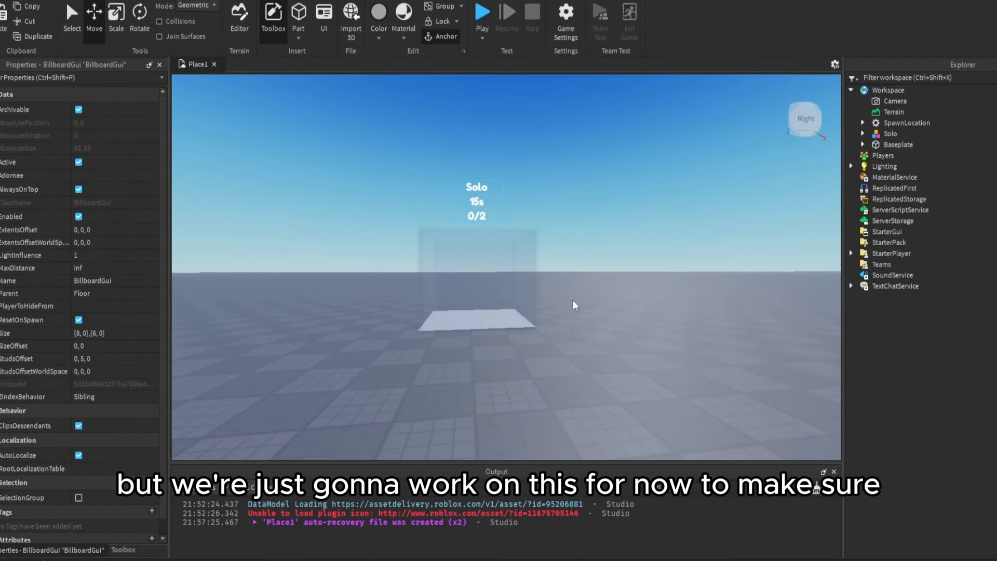
pyautogui.scroll(5, 496, 267)
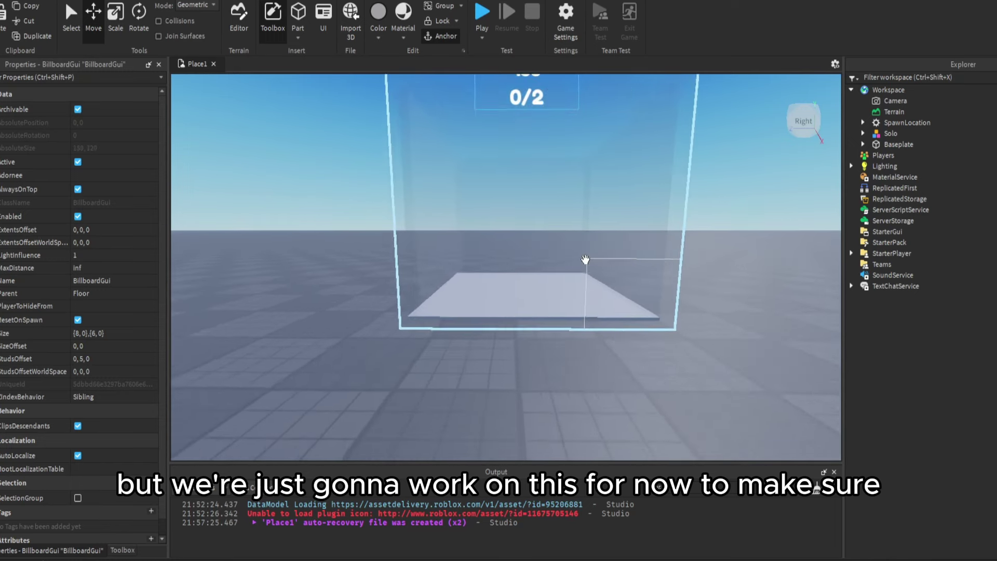
pyautogui.scroll(-3, 586, 260)
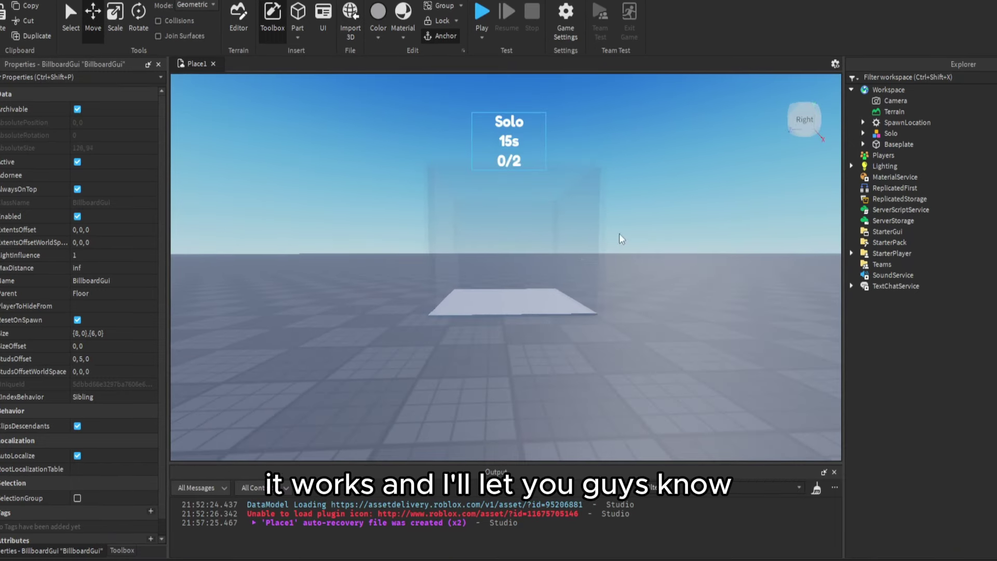
# Group the Solo model into a new parent model and name that model Elevators.
pyautogui.click(883, 133)
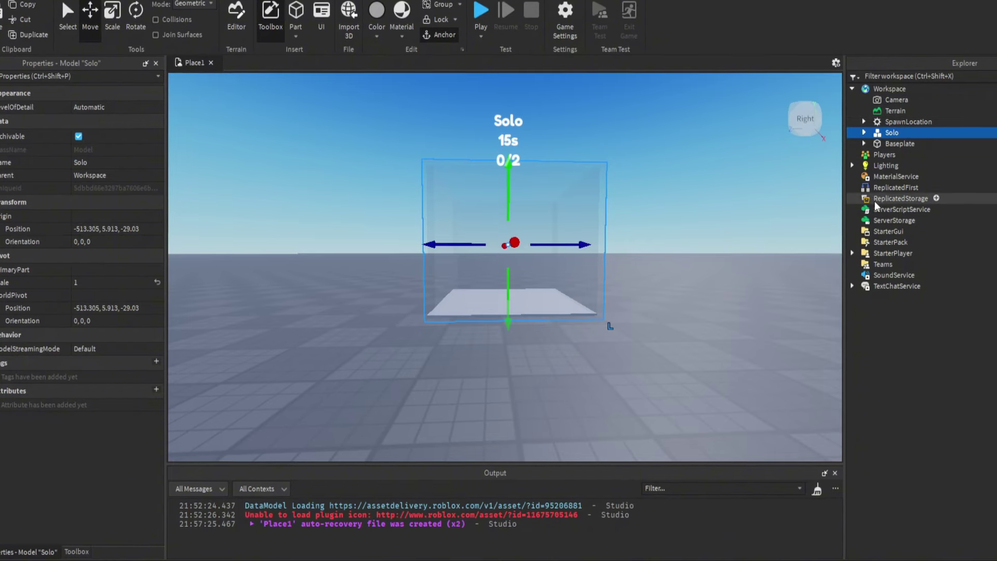
pyautogui.hotkey('ctrl', 'g')
pyautogui.click(865, 133)
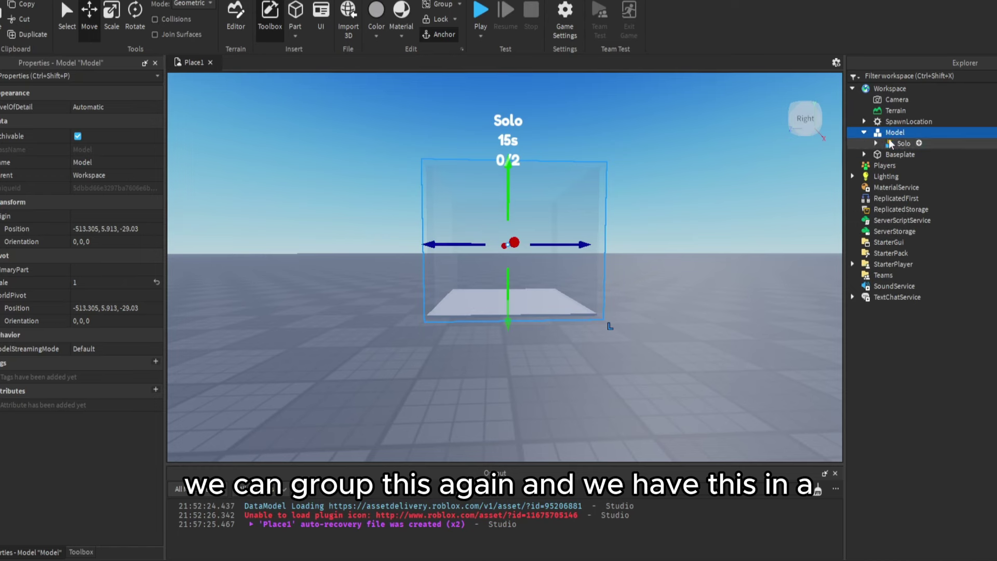
pyautogui.doubleClick(891, 134)
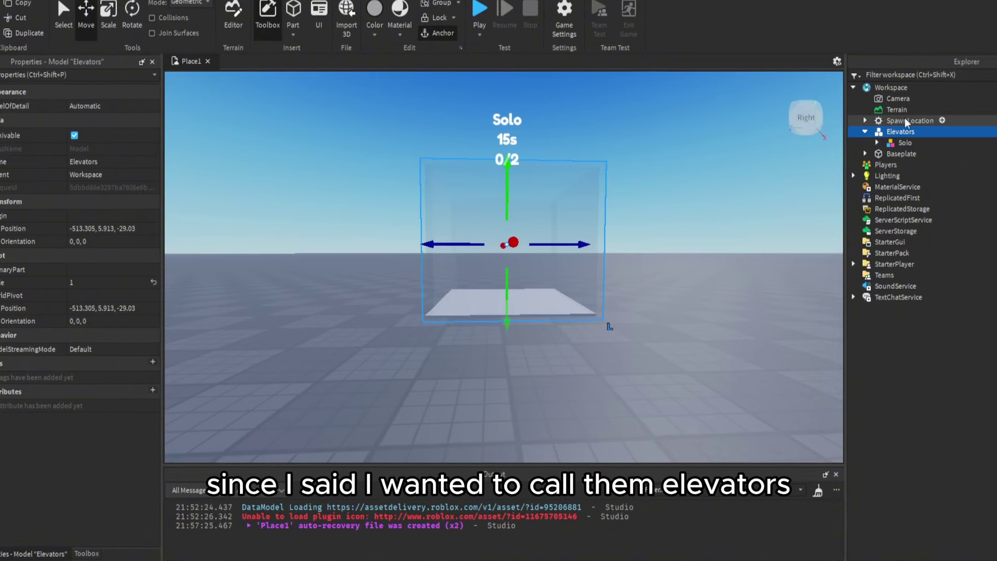
# Add a Script to the Elevators model and clear its default code.
pyautogui.click(923, 131)
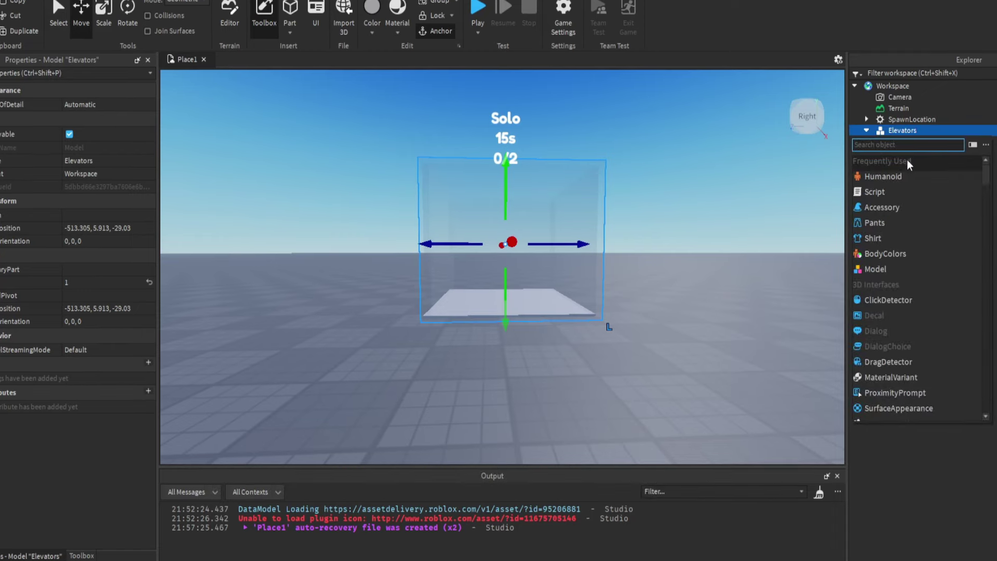
pyautogui.write('sc')
pyautogui.click(884, 197)
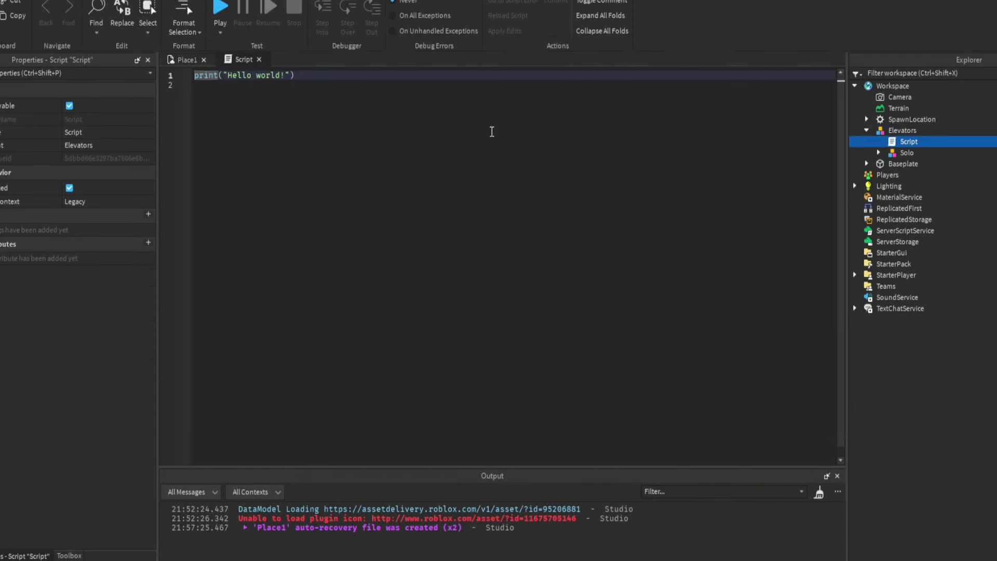
pyautogui.hotkey('ctrl', 'a')
pyautogui.press('BackSpace')
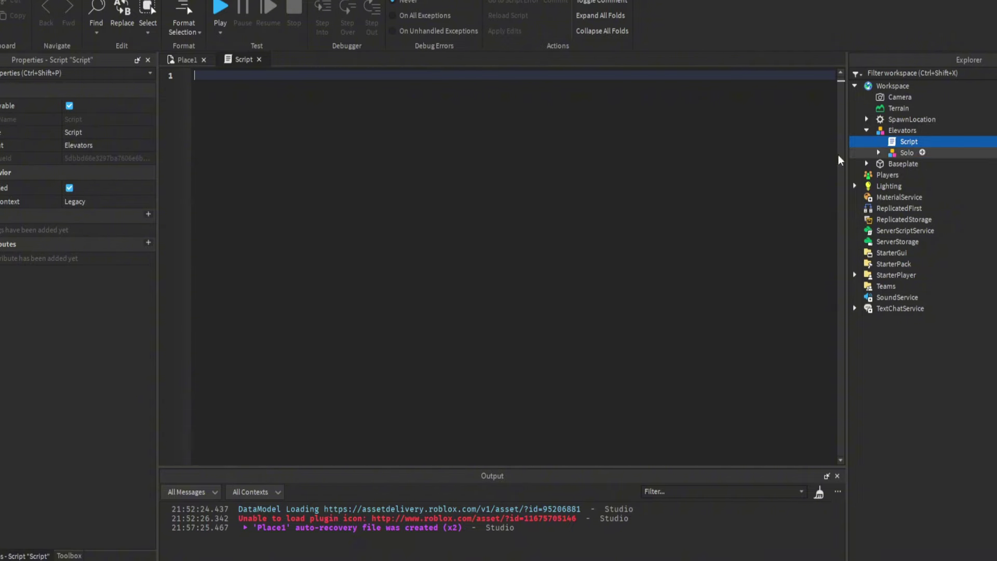
pyautogui.click(183, 60)
pyautogui.moveTo(657, 172)
pyautogui.mouseDown(button='right')
pyautogui.moveTo(660, 183)
pyautogui.moveTo(667, 172)
pyautogui.mouseUp(button='right')
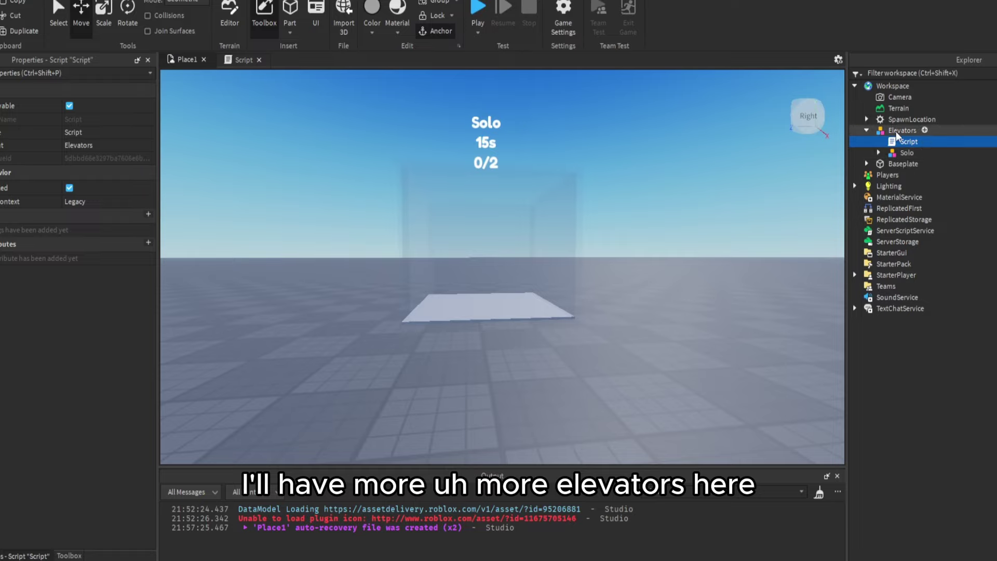
pyautogui.doubleClick(908, 142)
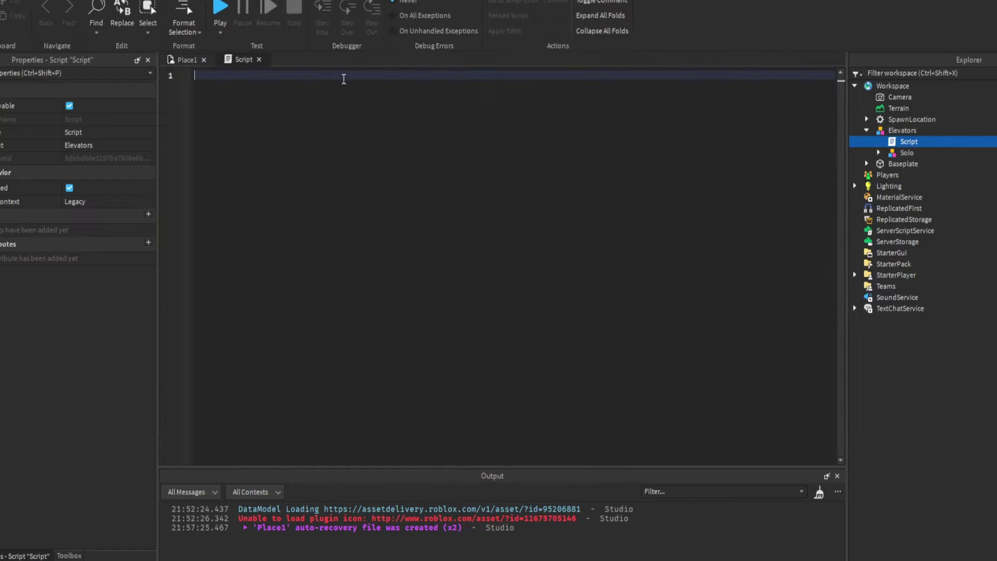
pyautogui.press('Return')
pyautogui.press('Return')
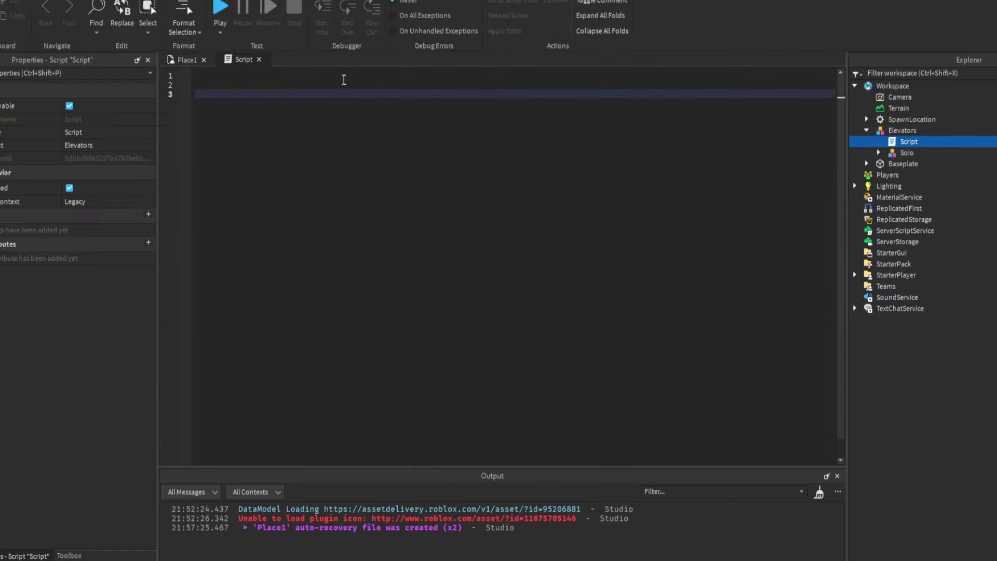
pyautogui.write('for')
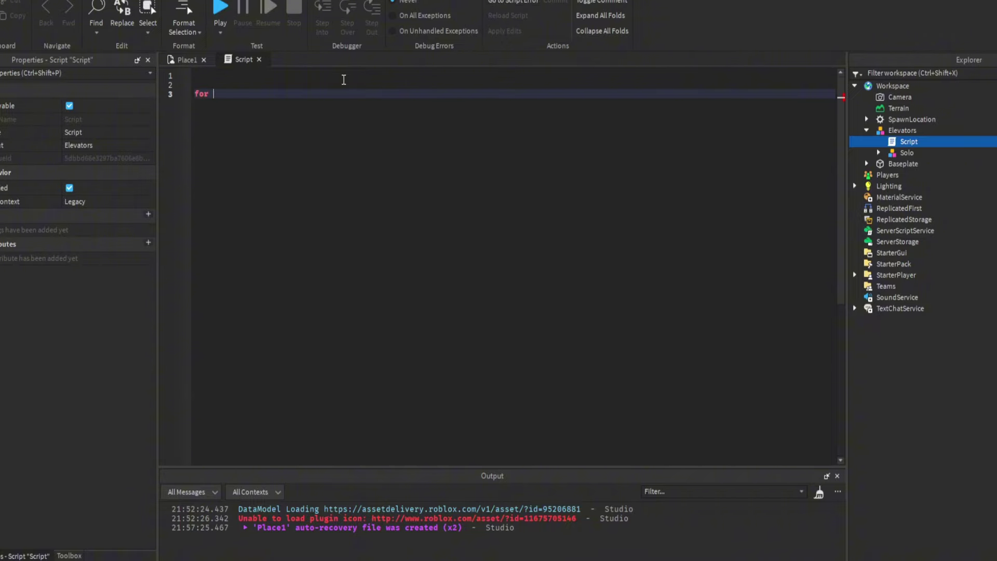
pyautogui.press('BackSpace')
pyautogui.press('BackSpace')
pyautogui.press('BackSpace')
pyautogui.press('BackSpace')
pyautogui.press('BackSpace')
pyautogui.press('BackSpace')
pyautogui.write('loadstring()')
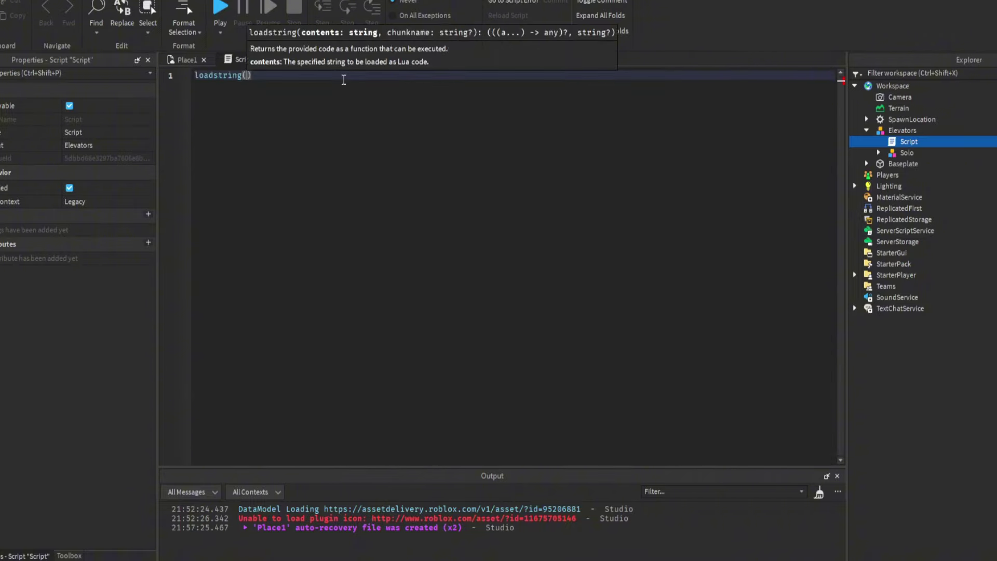
# Replace the script's content with the line "local elevators = script.Parent", followed by an empty line.
pyautogui.hotkey('ctrl', 'a')
pyautogui.write('local e')
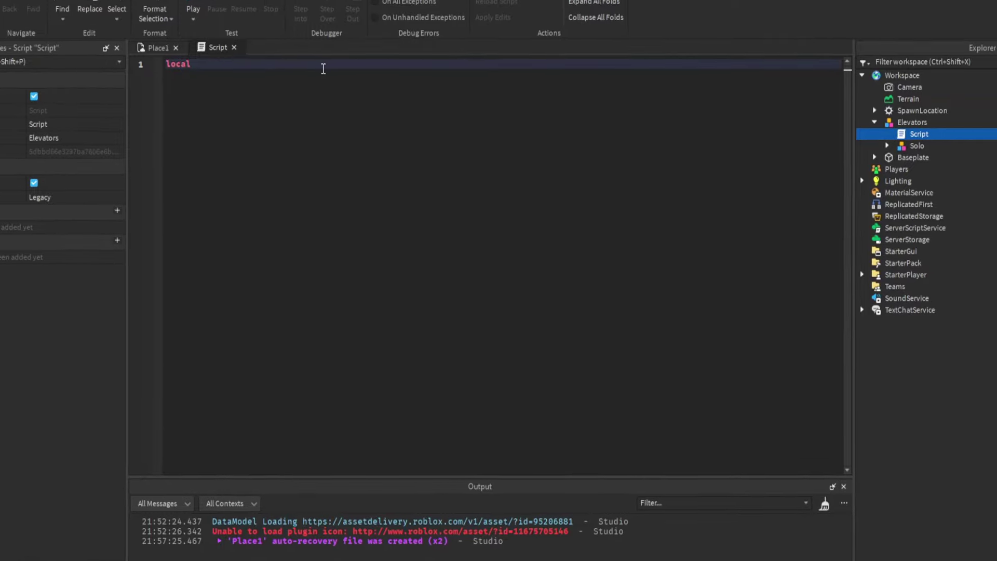
pyautogui.write('levators = script')
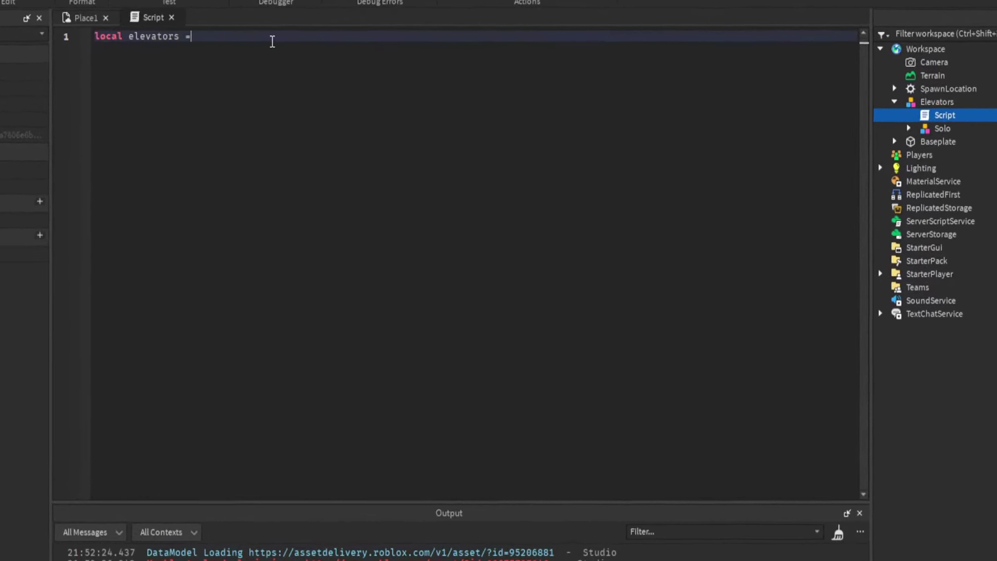
pyautogui.write('.Parent')
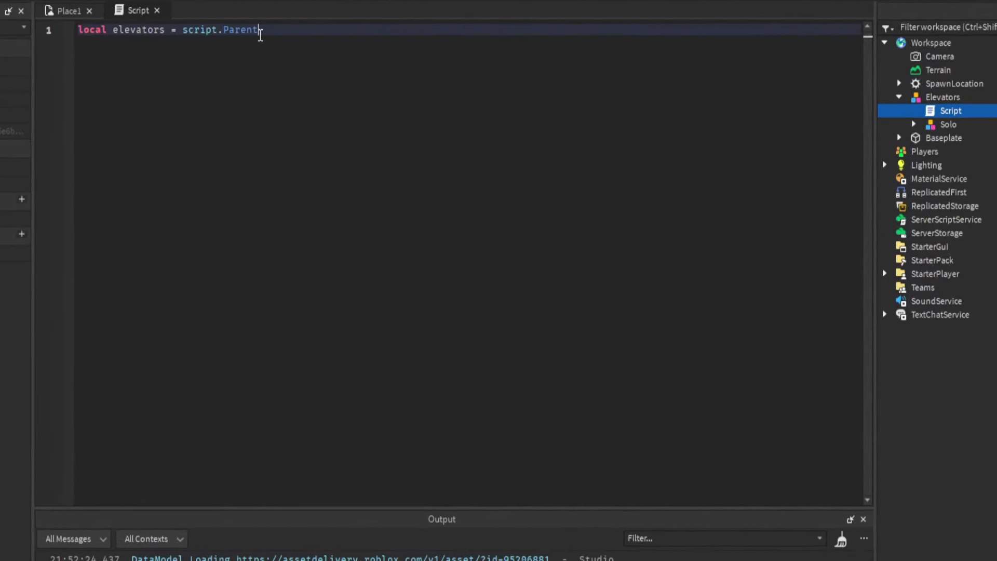
pyautogui.press('Return')
pyautogui.press('Return')
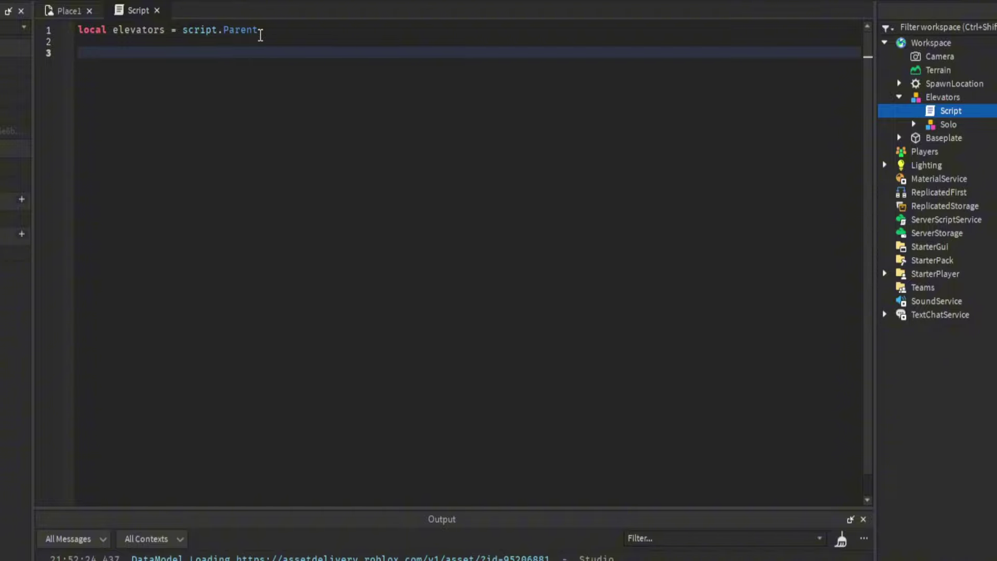
# Write an empty loop block "for i, el in pairs(elevators:GetChildren()) do" that iterates over the elevators, with blank lines in its body.
pyautogui.write('for i, el')
pyautogui.write('i')
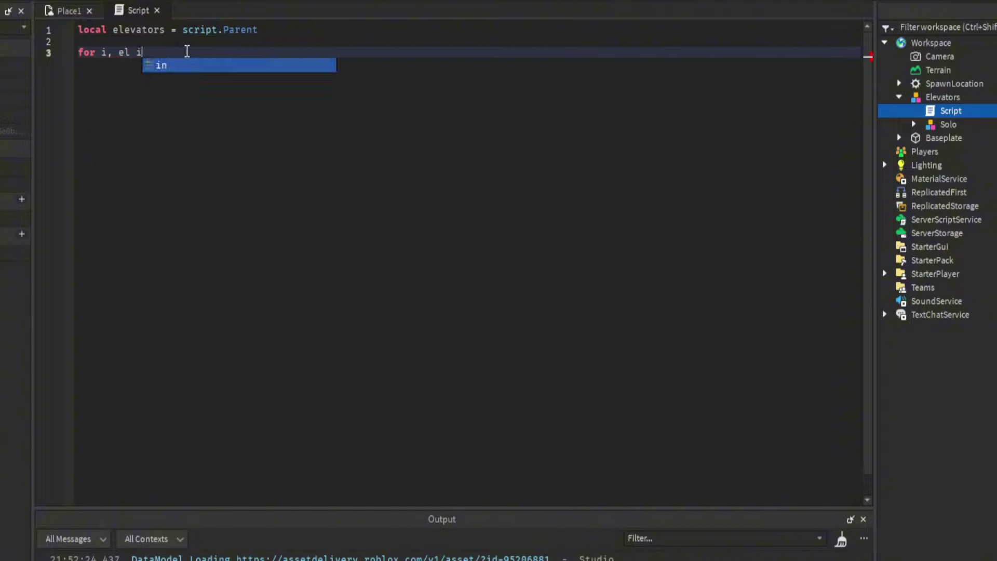
pyautogui.write('n pairs(elevators:GetChildren())')
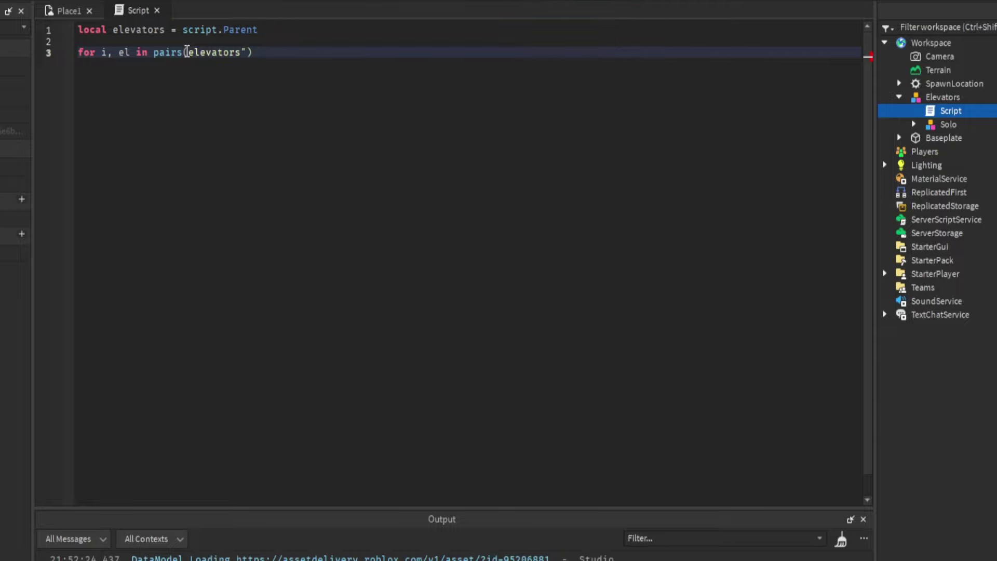
pyautogui.write(' do')
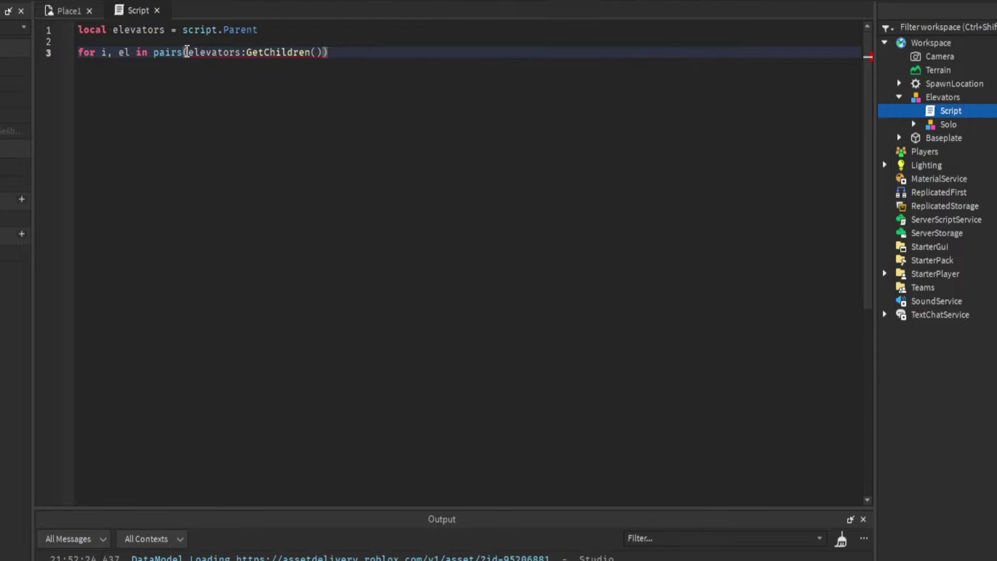
pyautogui.press('Return')
pyautogui.press('Return')
pyautogui.press('Up')
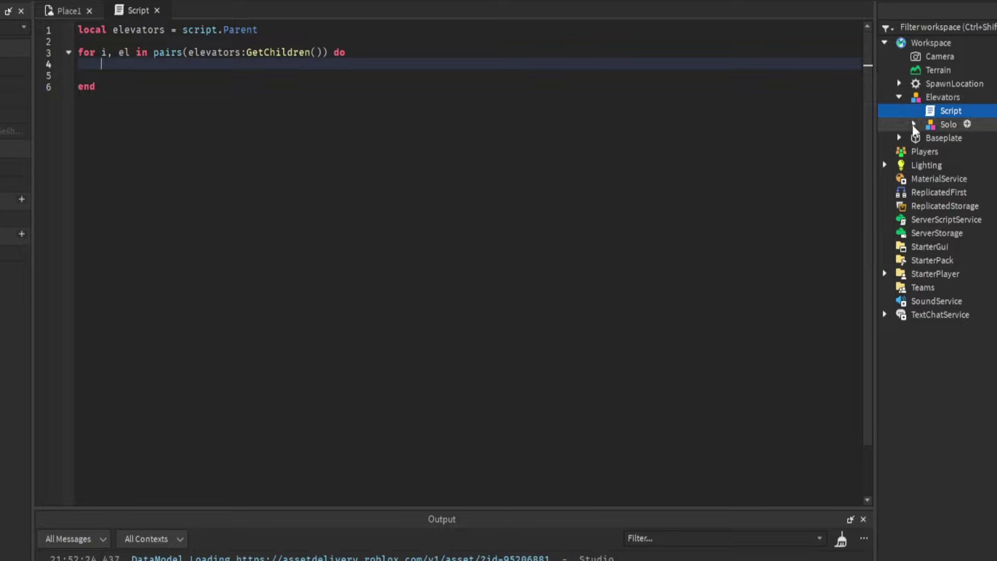
pyautogui.click(944, 123)
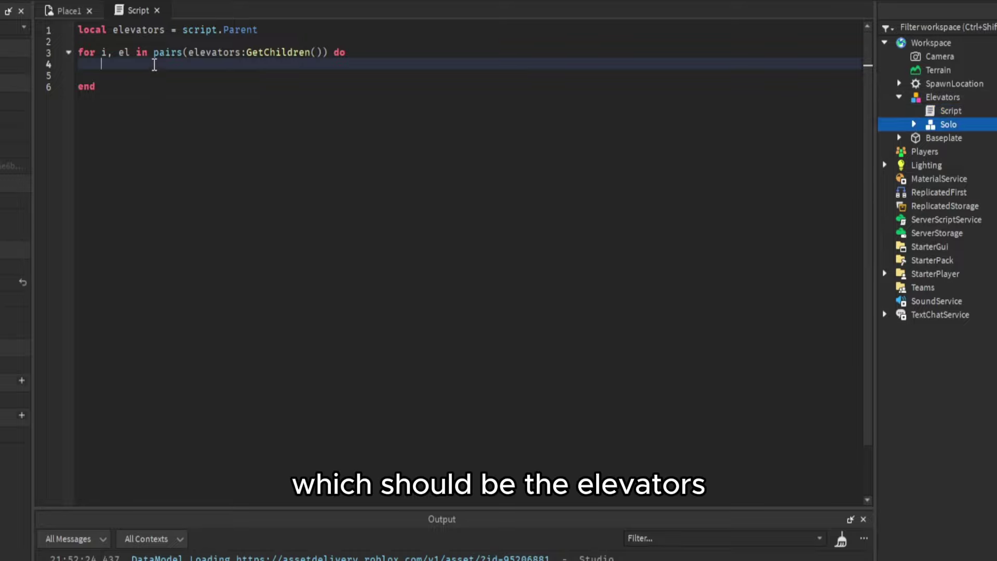